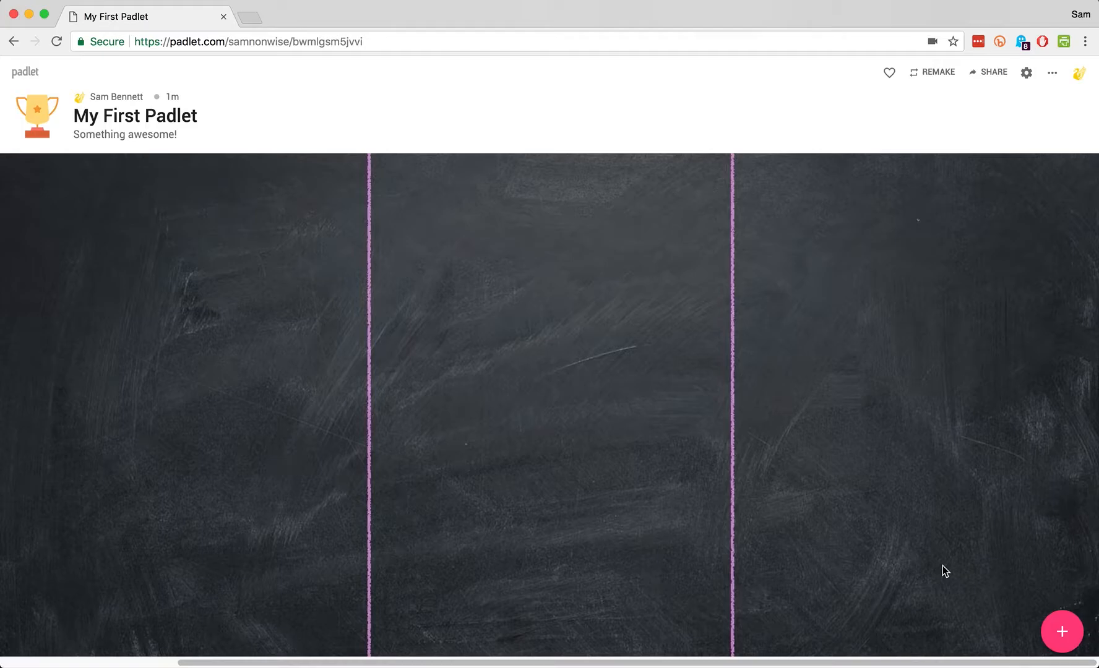
Add a post titled 'Silent Night' with the body text 'Scary Christmas!'
{"action": "left_click", "coordinate": [1063, 632]}
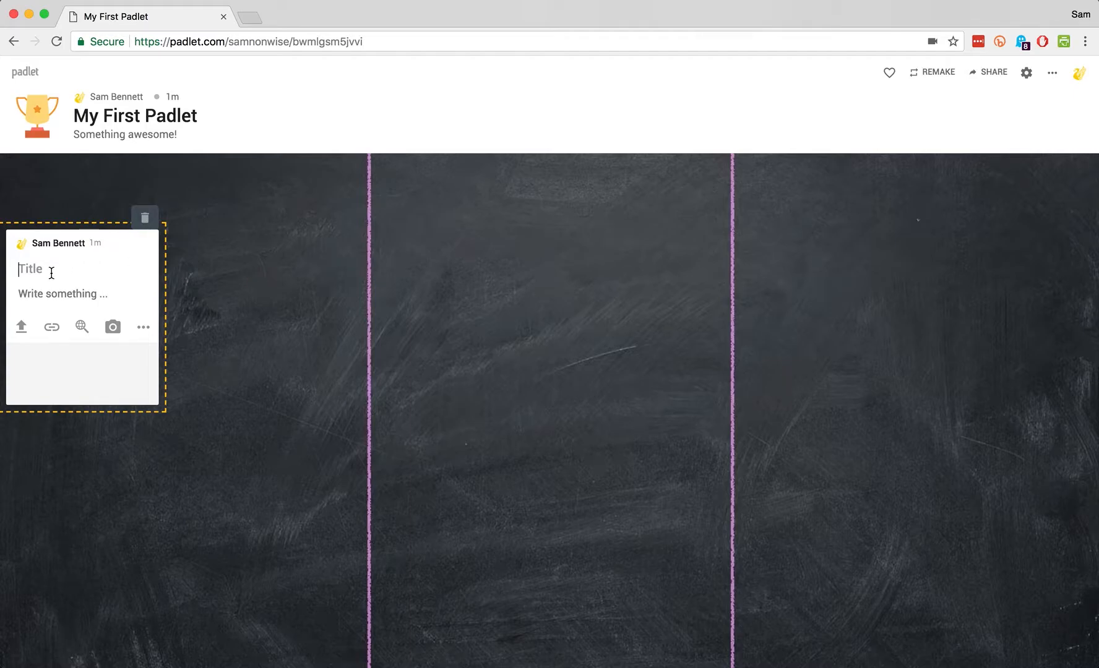
{"action": "type", "text": "Silent Night"}
{"action": "left_click", "coordinate": [39, 299]}
{"action": "type", "text": "Sa"}
{"action": "key", "text": "BackSpace"}
{"action": "type", "text": "cary"}
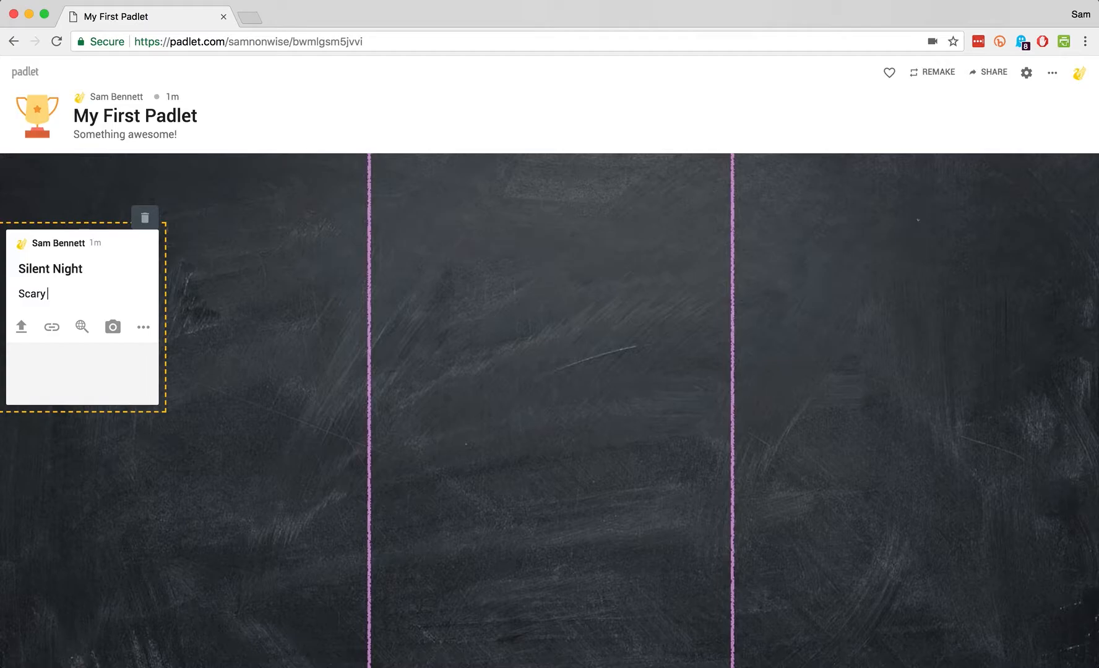
{"action": "type", "text": " Christmas!"}
{"action": "left_click", "coordinate": [23, 328]}
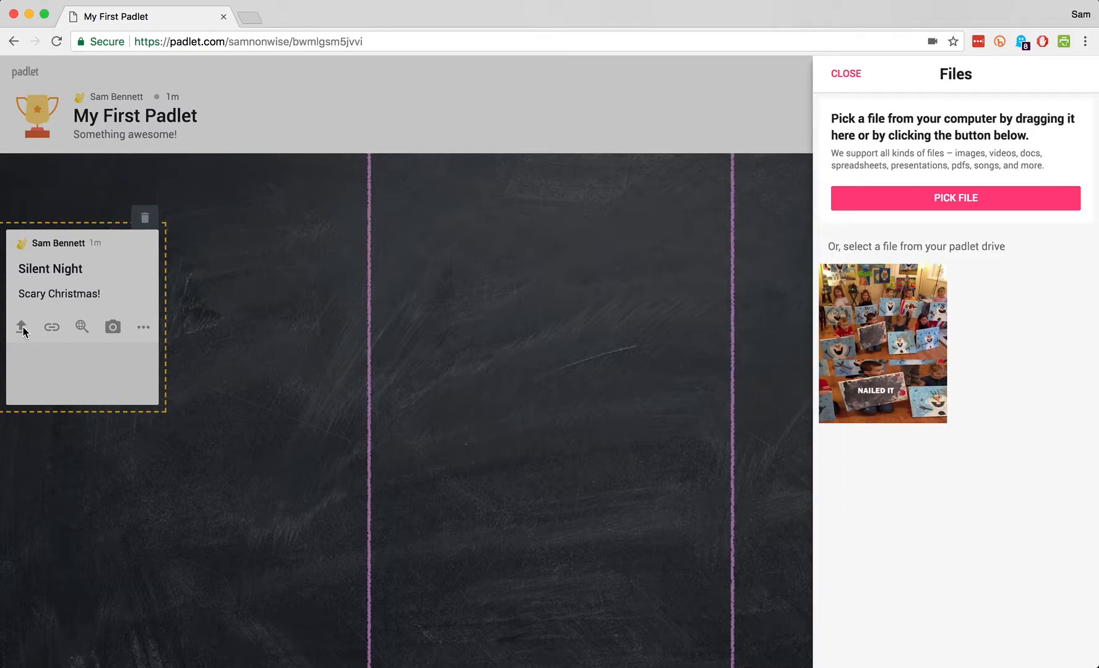
Upload the photo Silent-night.jpg into the Silent Night post
{"action": "left_click", "coordinate": [938, 199]}
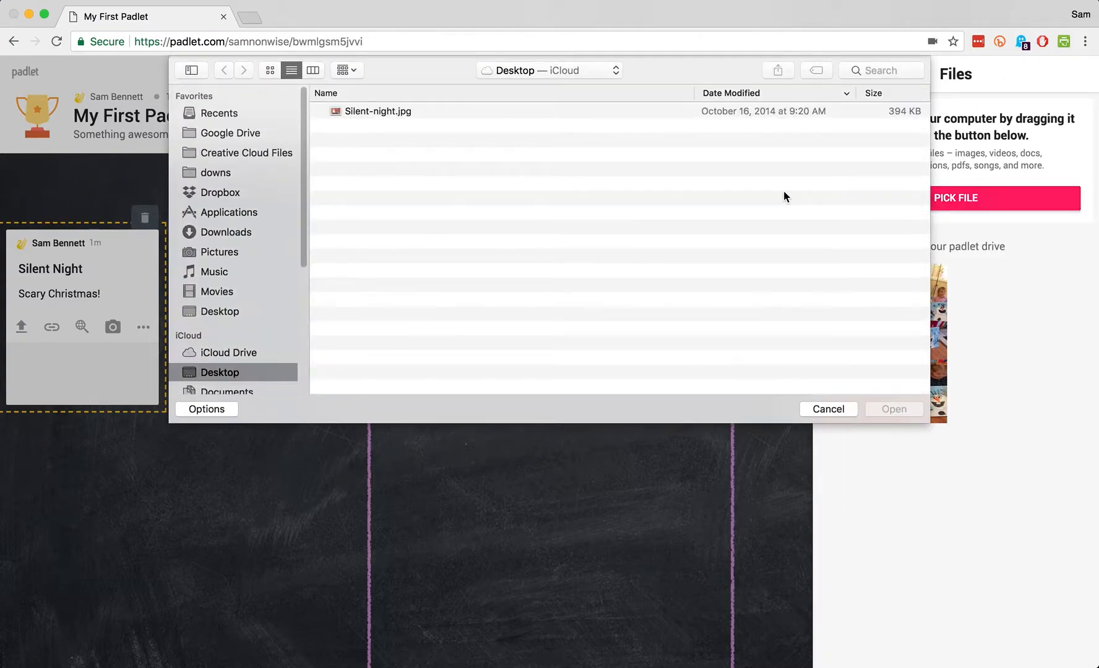
{"action": "left_click", "coordinate": [371, 111]}
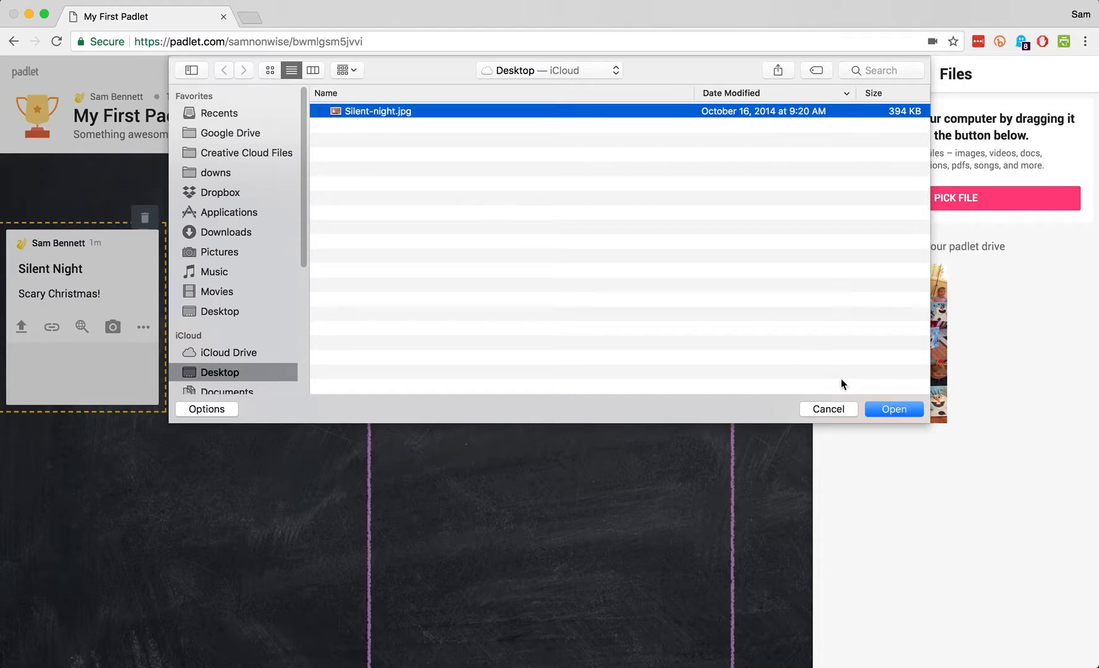
{"action": "left_click", "coordinate": [886, 409]}
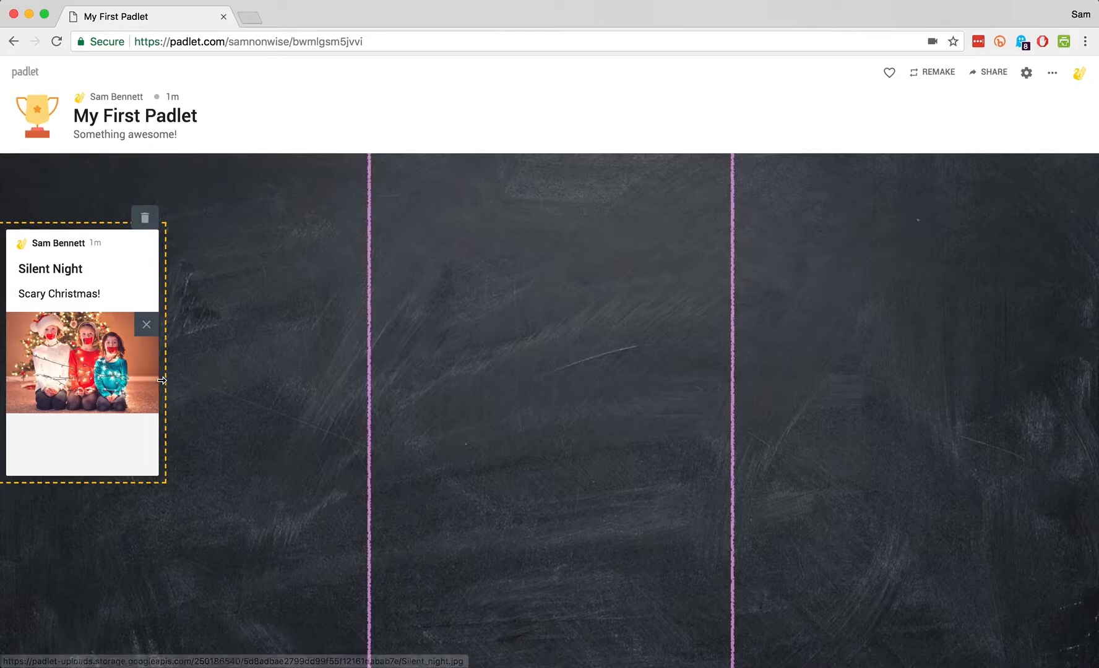
Widen the Silent Night post and move it up toward the top-left of the board
{"action": "left_click_drag", "start_coordinate": [166, 381], "coordinate": [304, 379]}
{"action": "left_click_drag", "start_coordinate": [225, 248], "coordinate": [248, 204]}
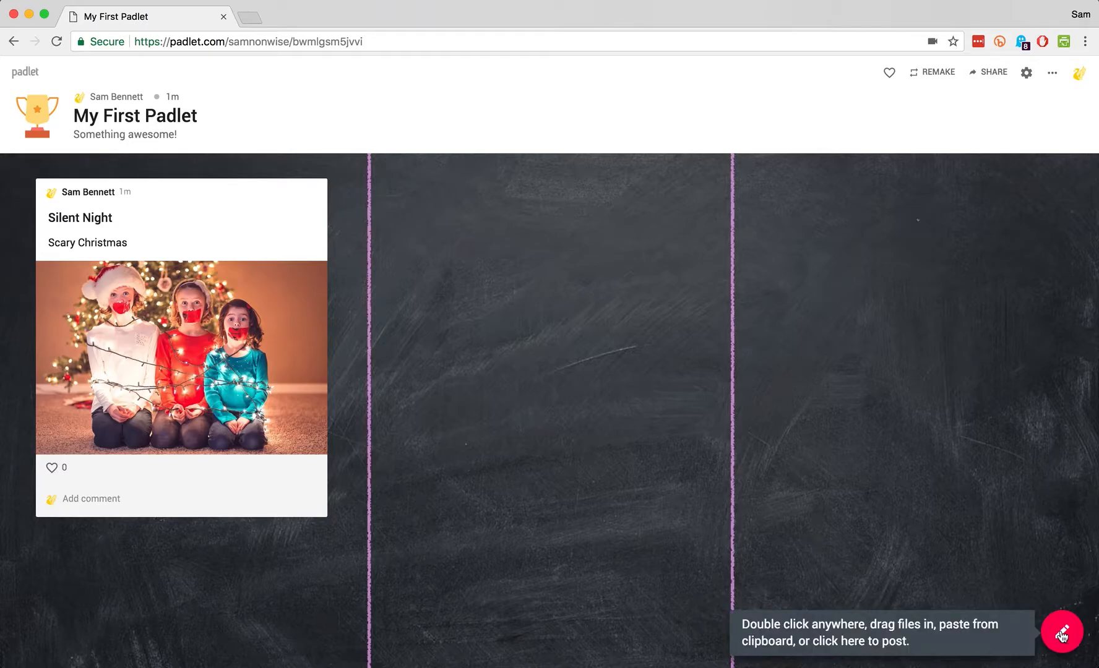
{"action": "double_click", "coordinate": [513, 206]}
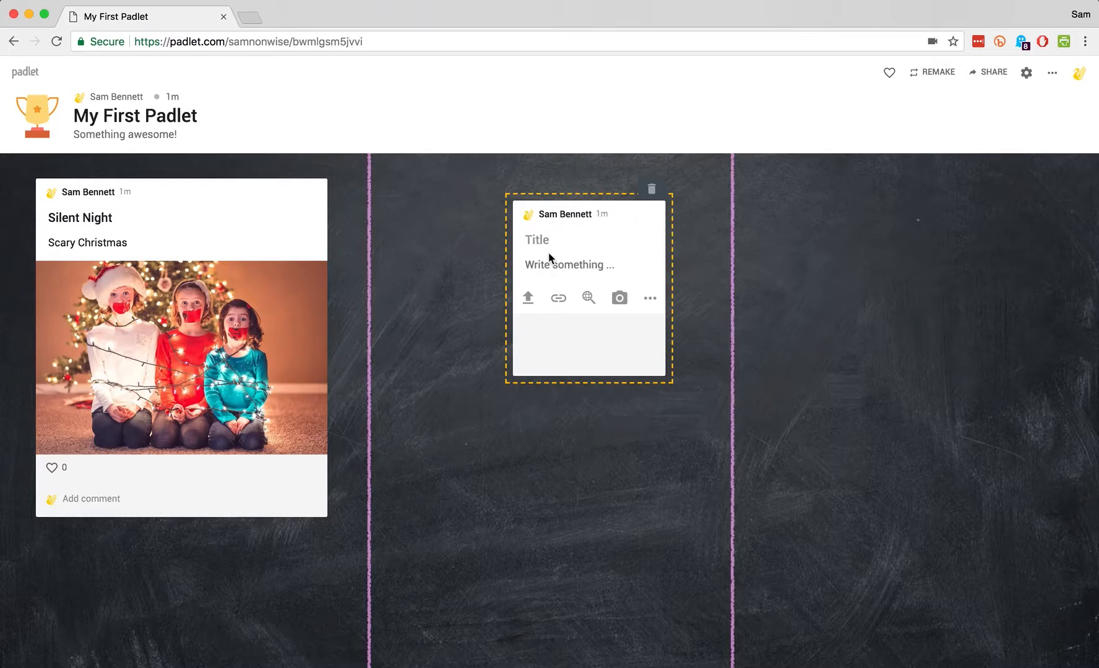
{"action": "left_click", "coordinate": [558, 300]}
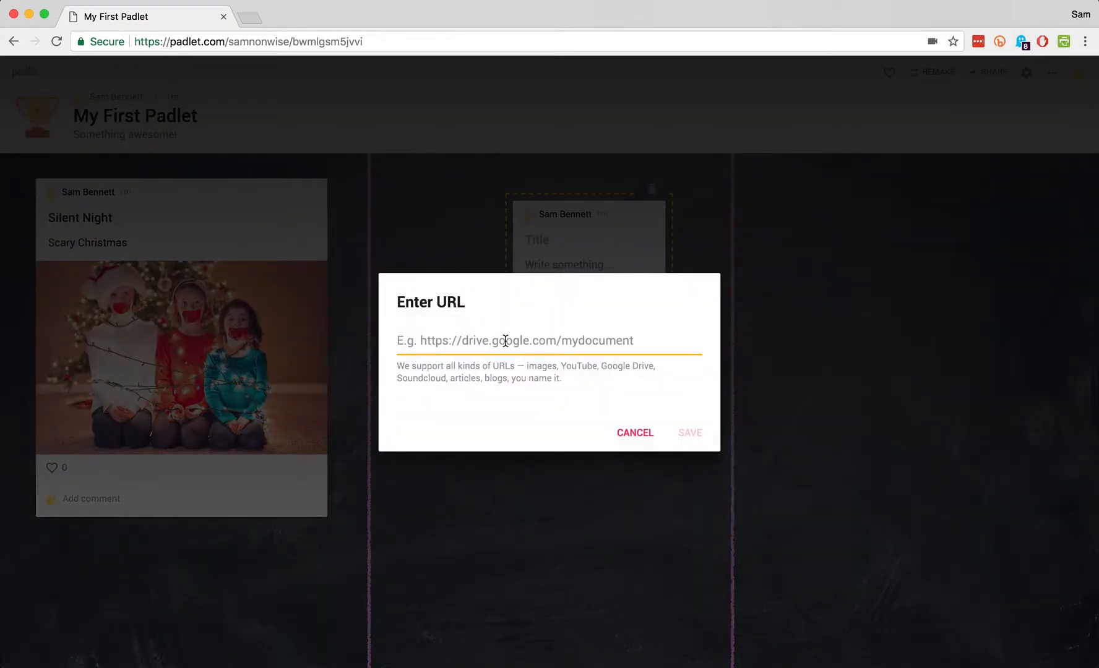
{"action": "type", "text": "www"}
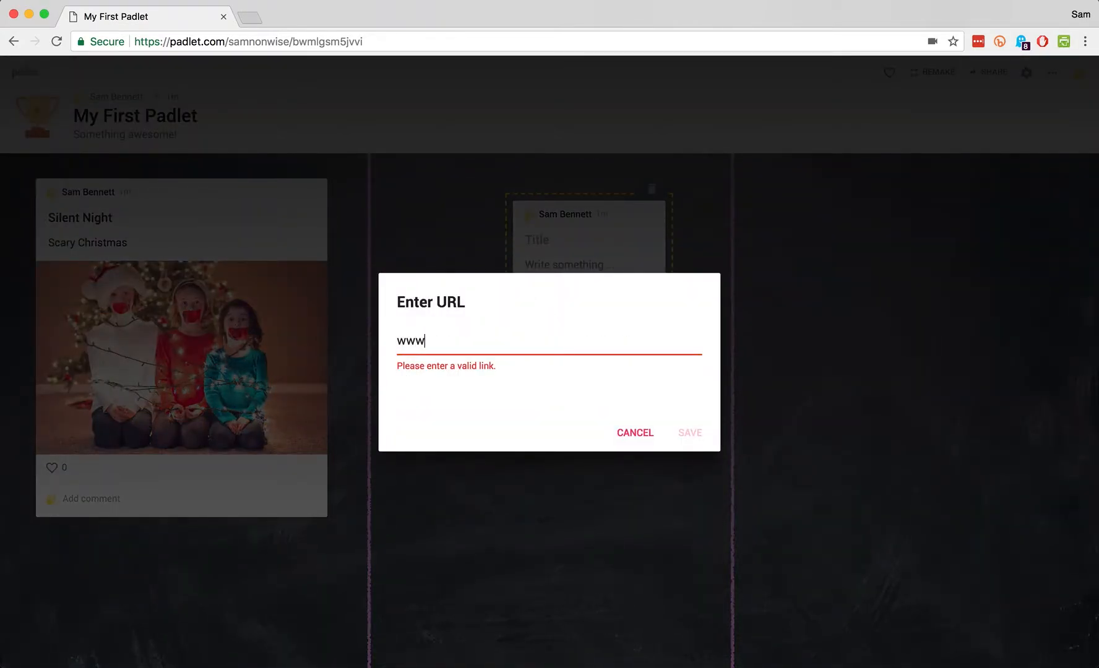
{"action": "type", "text": ".google.com"}
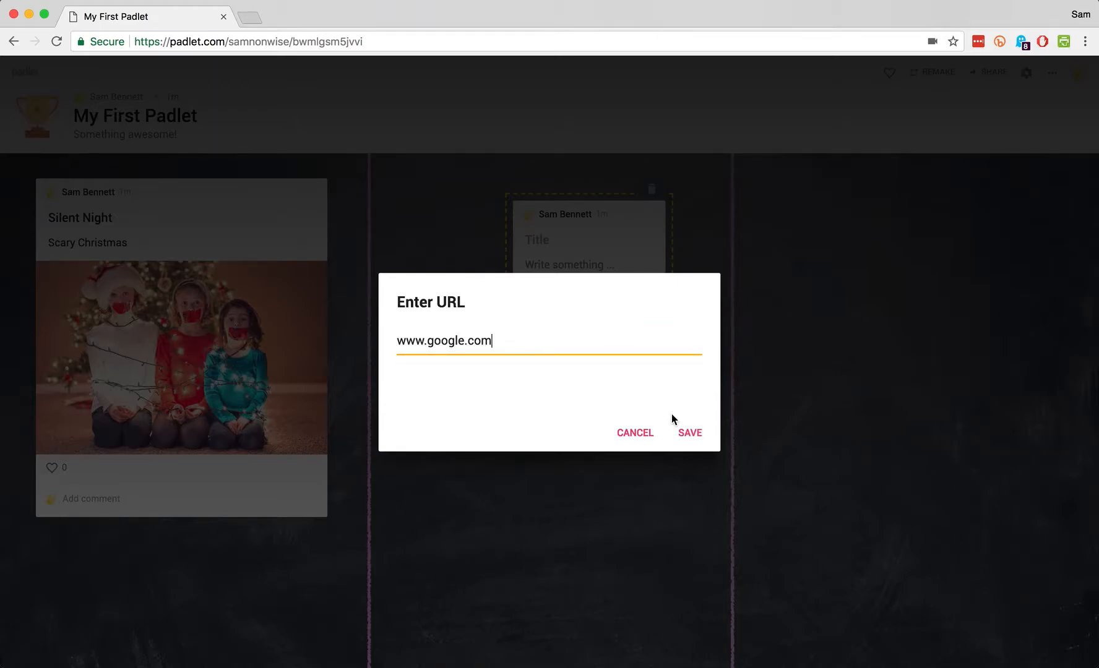
{"action": "left_click", "coordinate": [688, 432]}
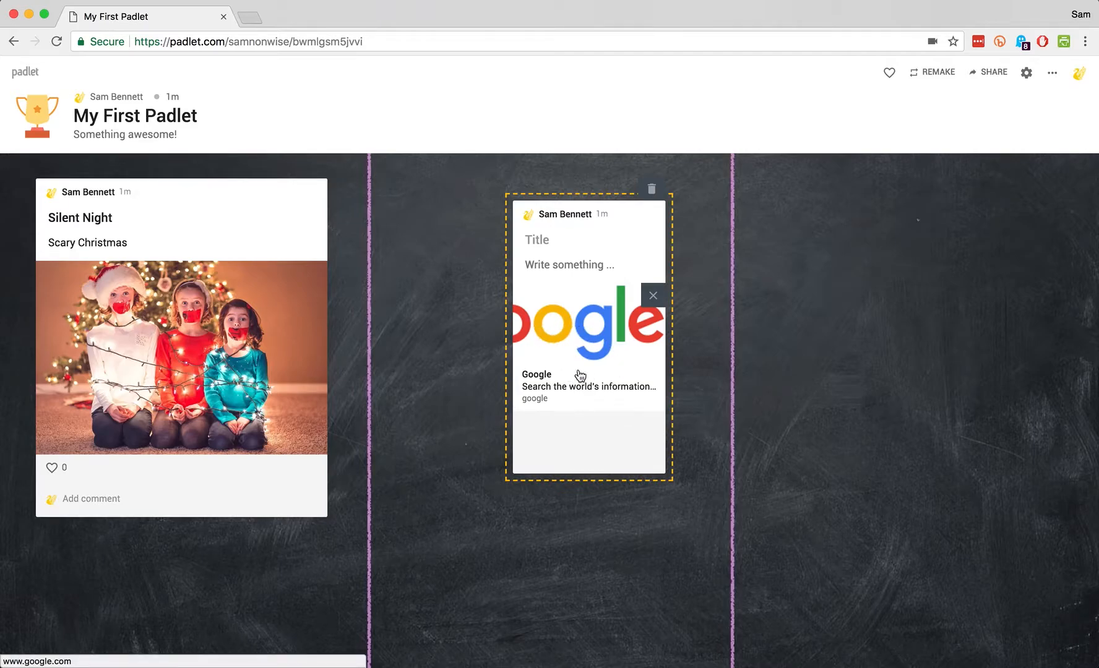
{"action": "left_click", "coordinate": [547, 239]}
{"action": "type", "text": "Google"}
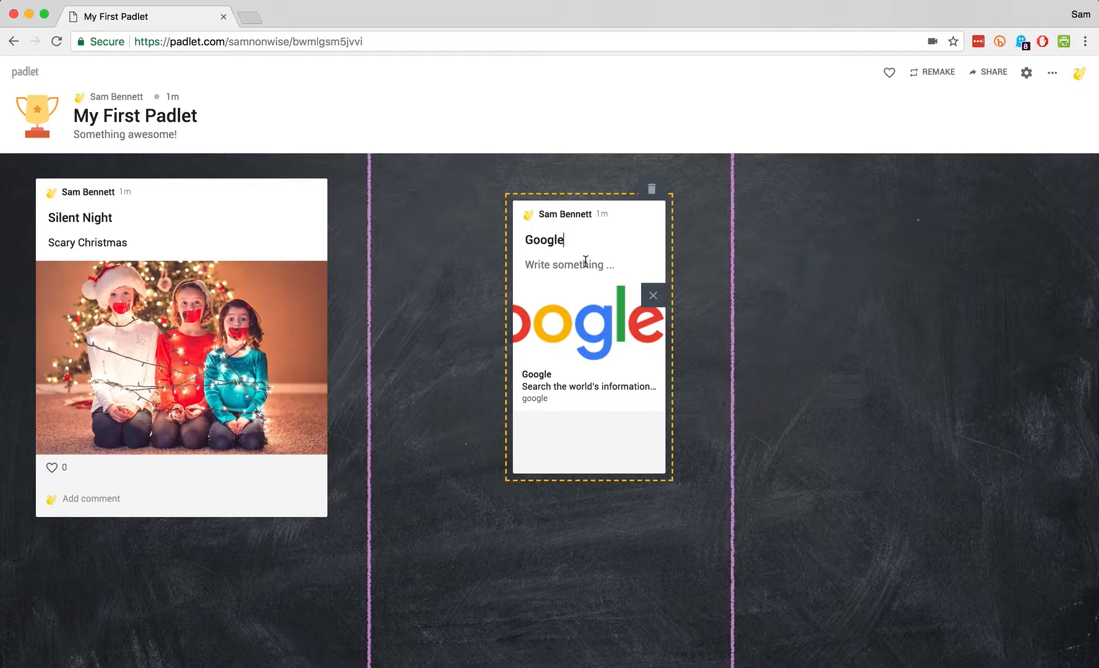
{"action": "left_click", "coordinate": [715, 318]}
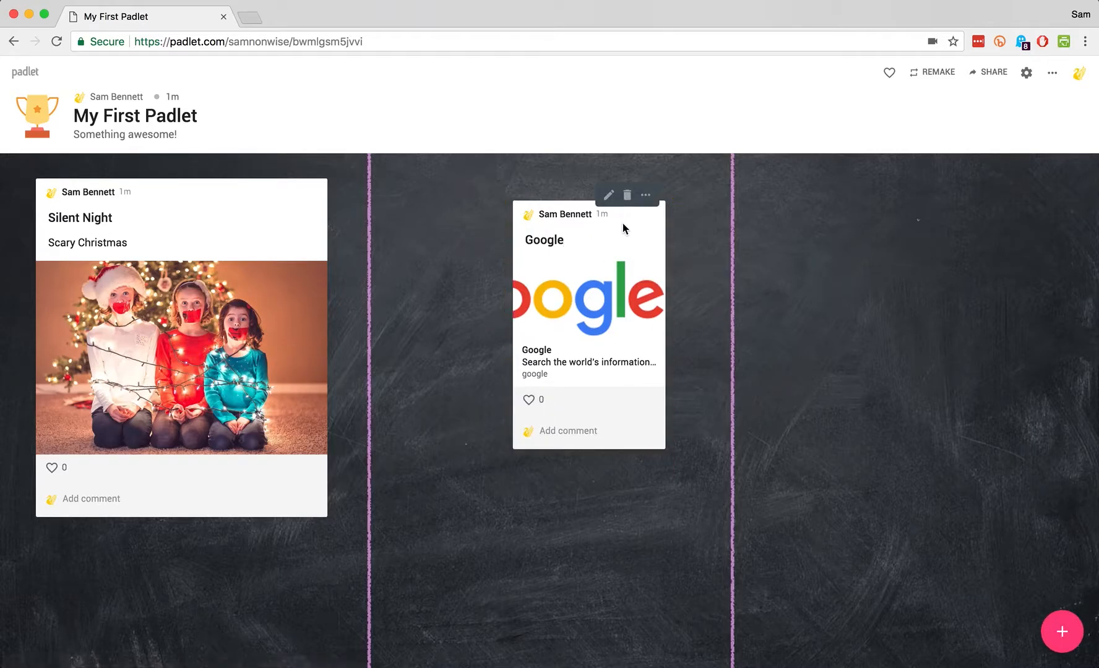
{"action": "left_click_drag", "start_coordinate": [630, 223], "coordinate": [503, 211]}
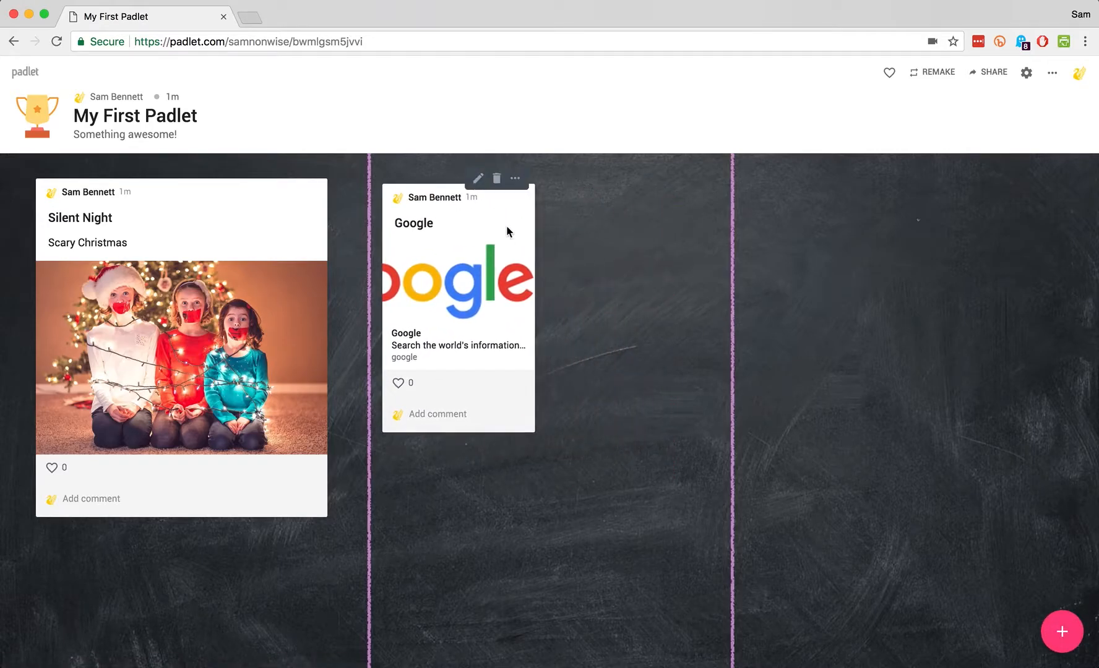
{"action": "double_click", "coordinate": [690, 257]}
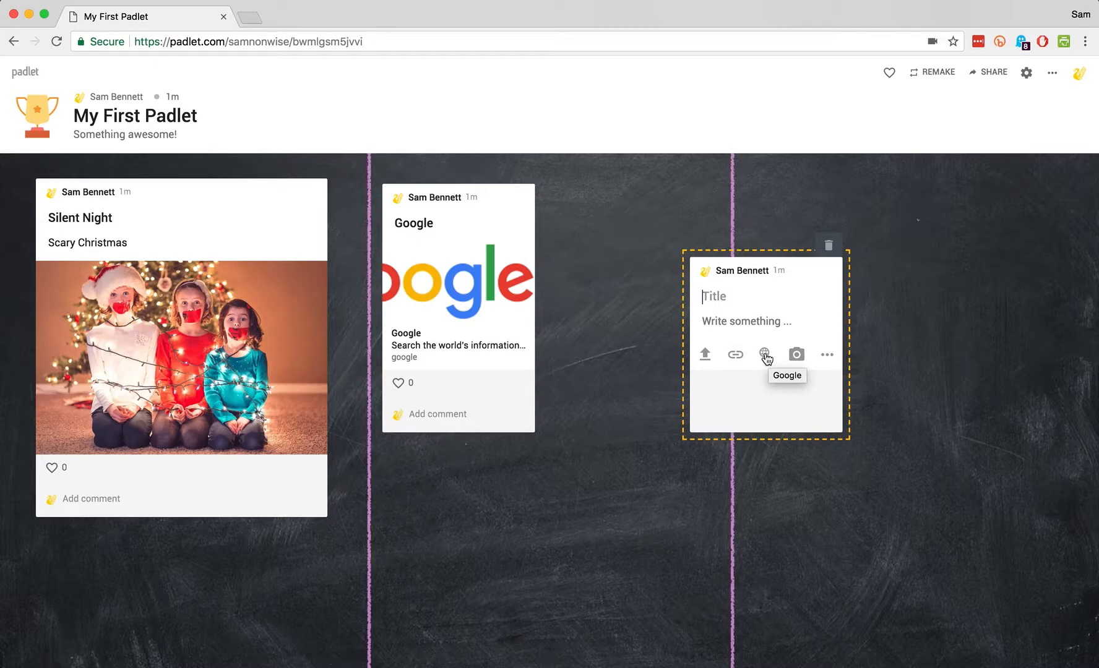
Add a web-searched 'funny kids' image to the post and title it 'Funny face'
{"action": "left_click", "coordinate": [766, 355]}
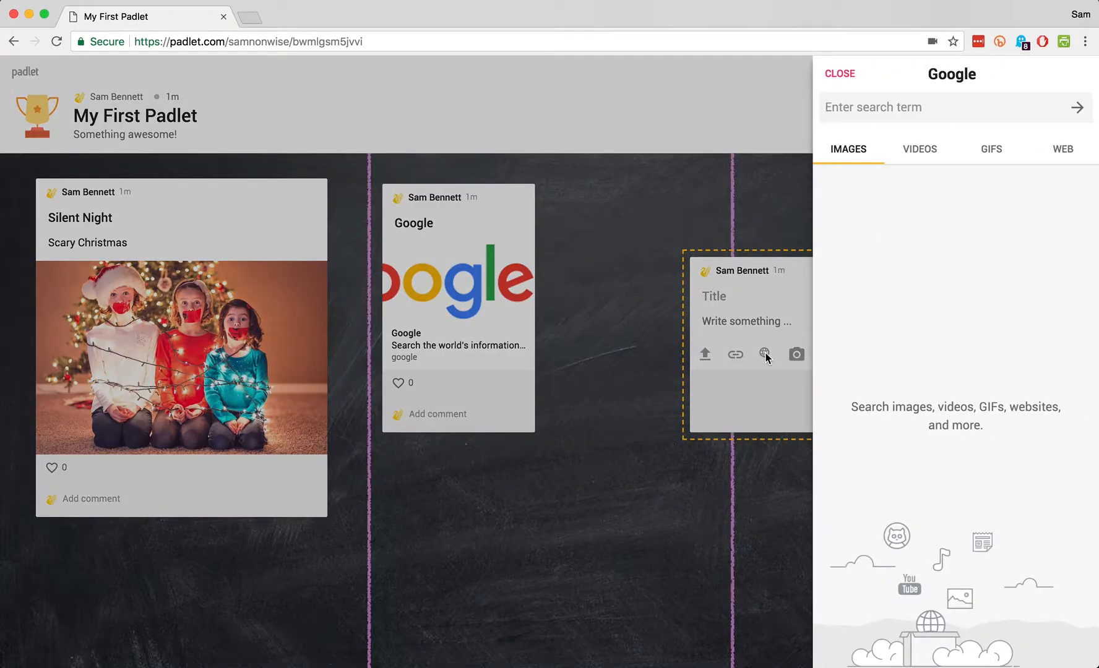
{"action": "left_click", "coordinate": [852, 107]}
{"action": "type", "text": "funny kids"}
{"action": "key", "text": "Return"}
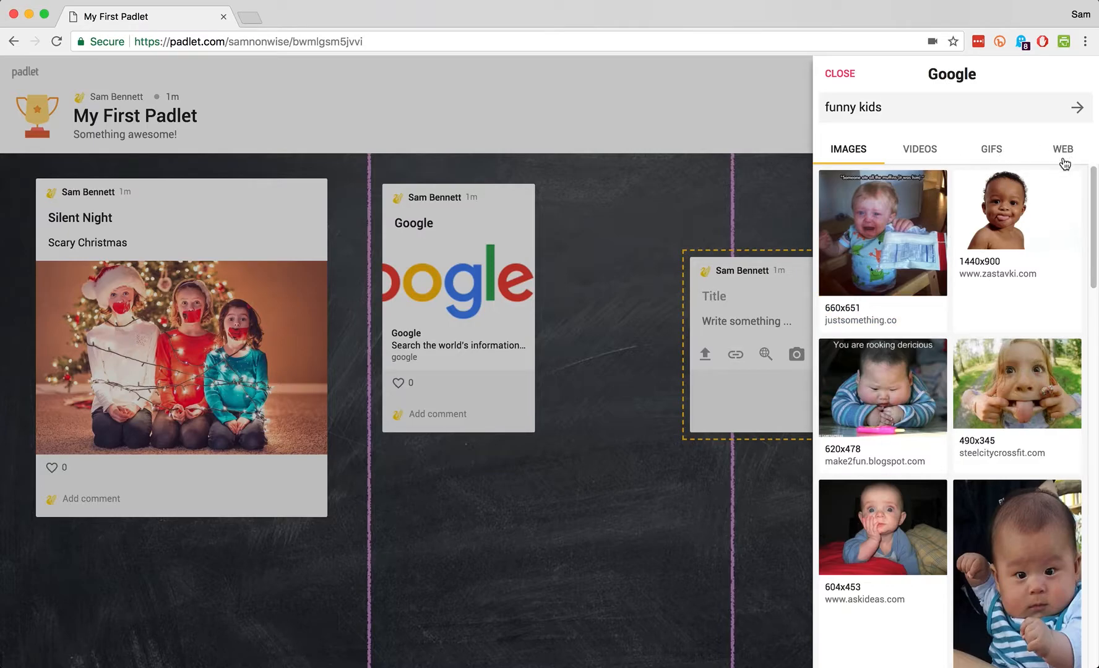
{"action": "left_click", "coordinate": [1015, 382]}
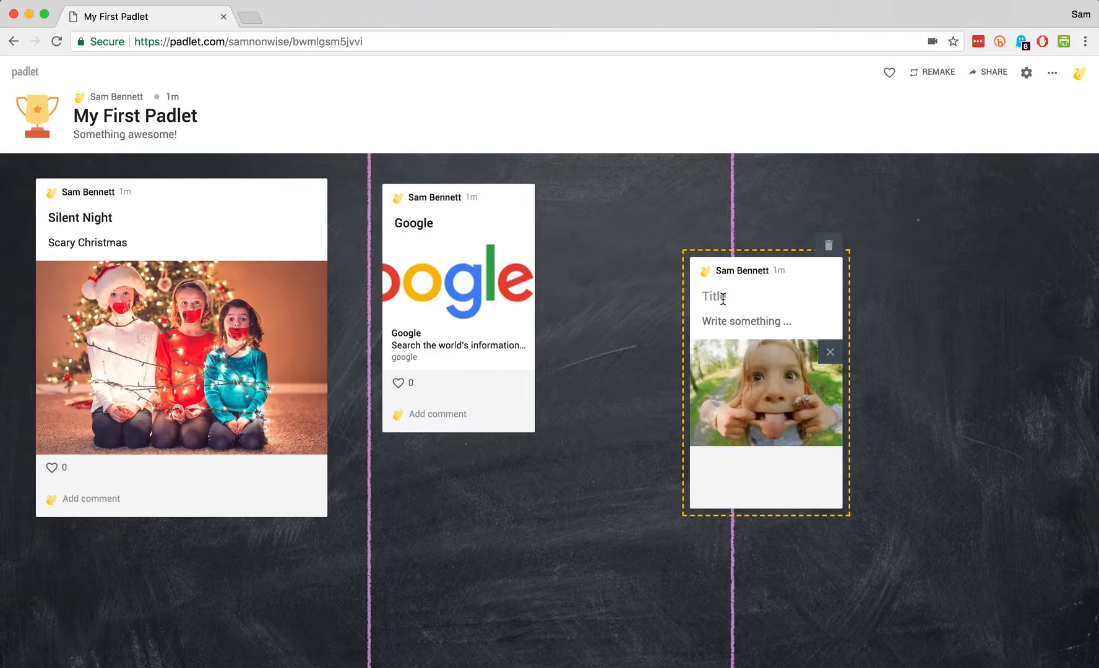
{"action": "type", "text": "Funny face"}
{"action": "left_click_drag", "start_coordinate": [822, 284], "coordinate": [732, 223]}
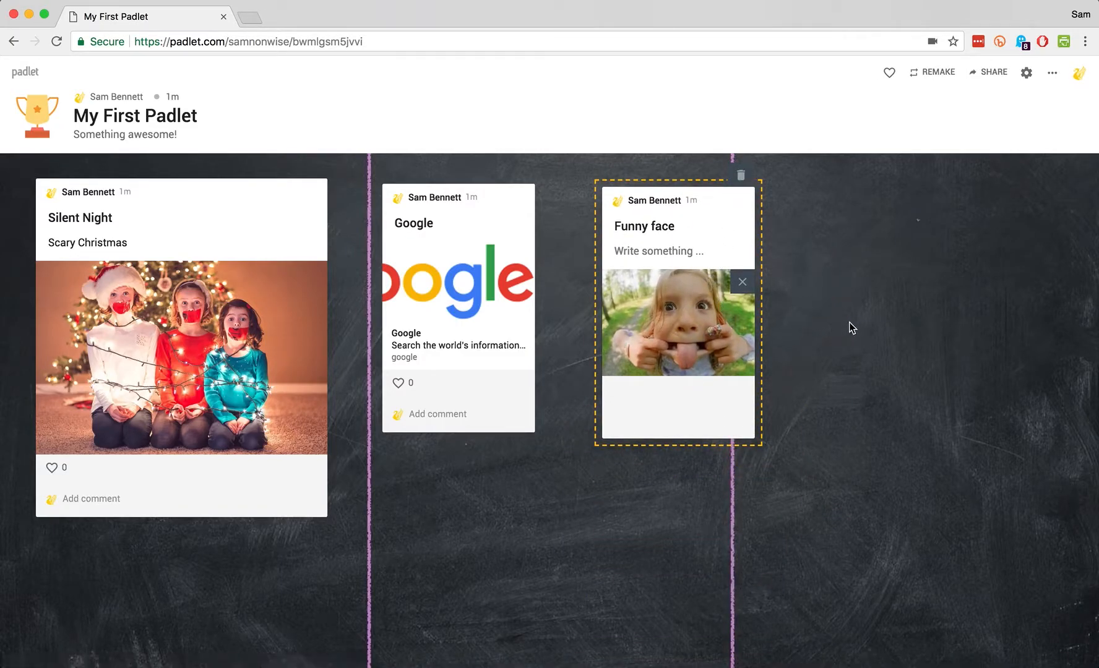
Create a blank post and drag it up beside the Funny face post
{"action": "double_click", "coordinate": [908, 271]}
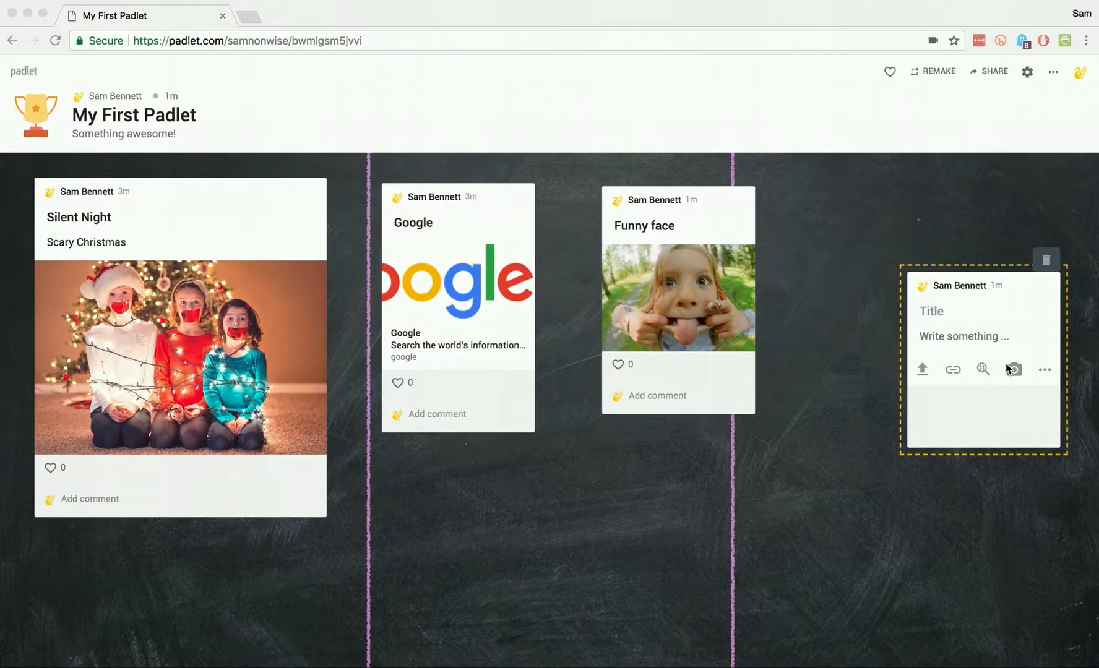
{"action": "left_click", "coordinate": [1028, 300]}
{"action": "left_click_drag", "start_coordinate": [1031, 300], "coordinate": [932, 218]}
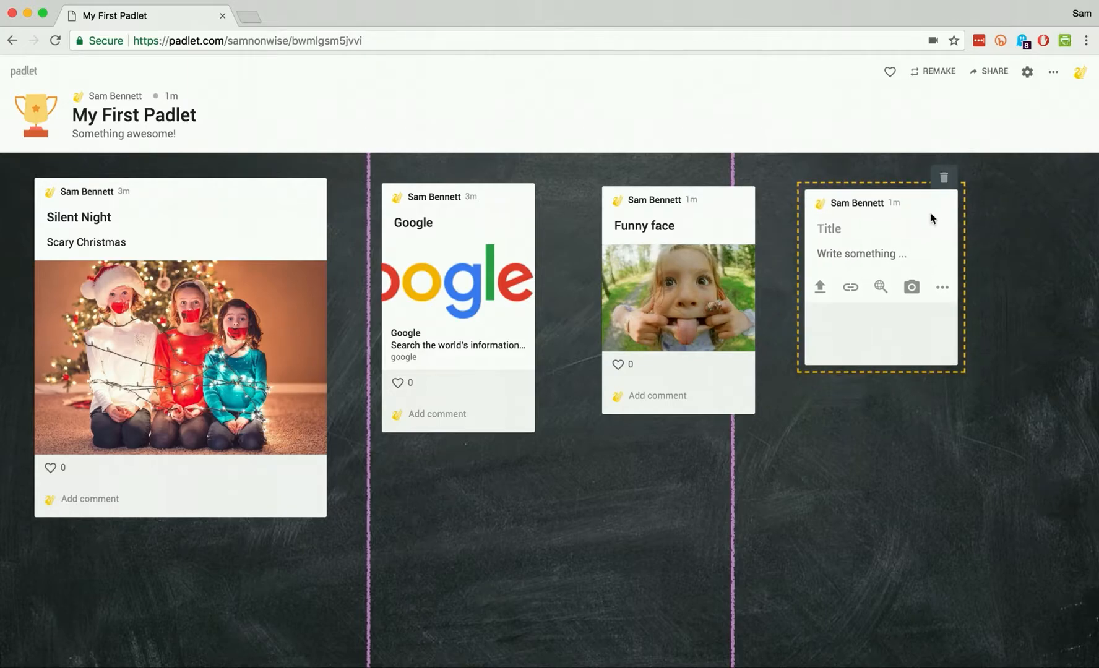
Choose Draw from the blank post's extra attachment options
{"action": "left_click", "coordinate": [943, 289]}
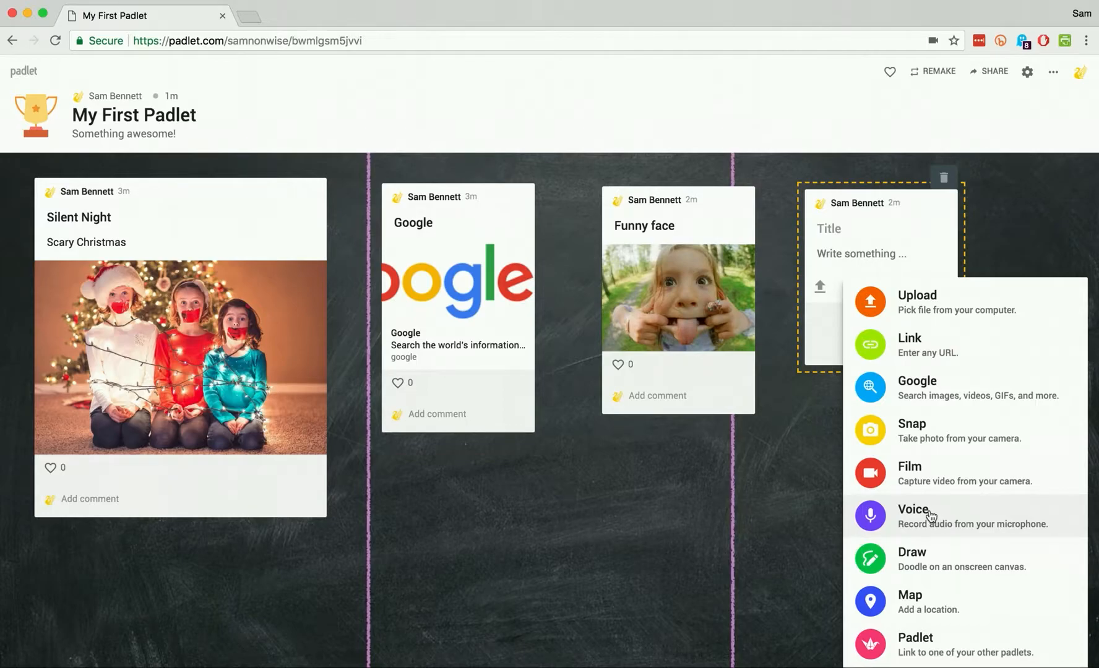
{"action": "left_click", "coordinate": [909, 561]}
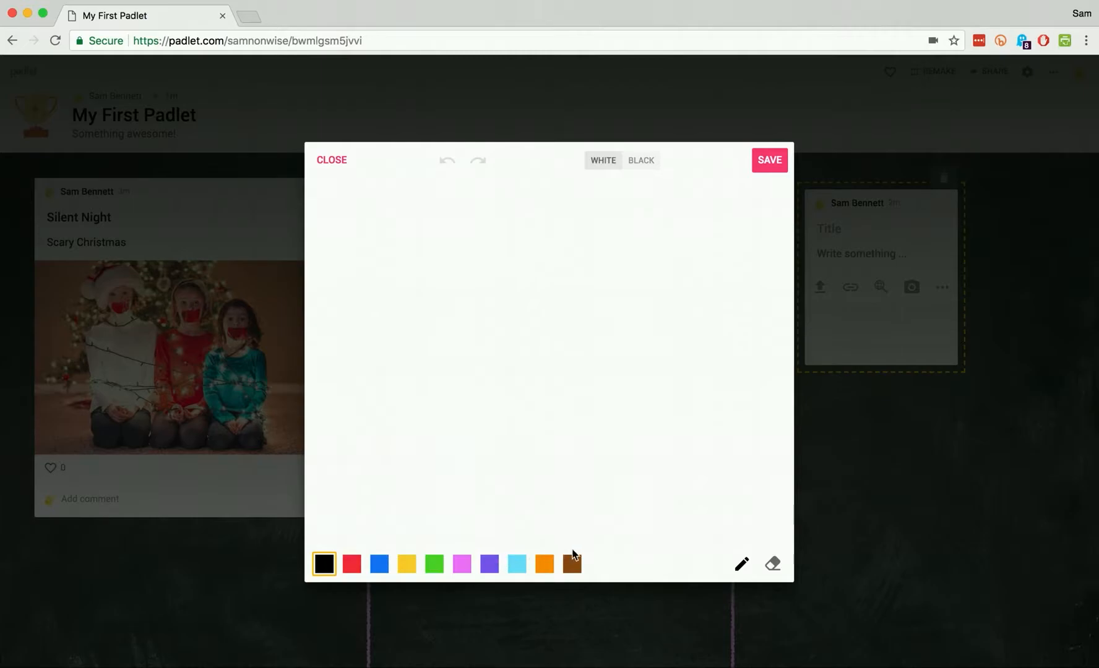
Handwrite 'Hello' in blue and doodle a small smiling face beneath it
{"action": "left_click", "coordinate": [379, 565]}
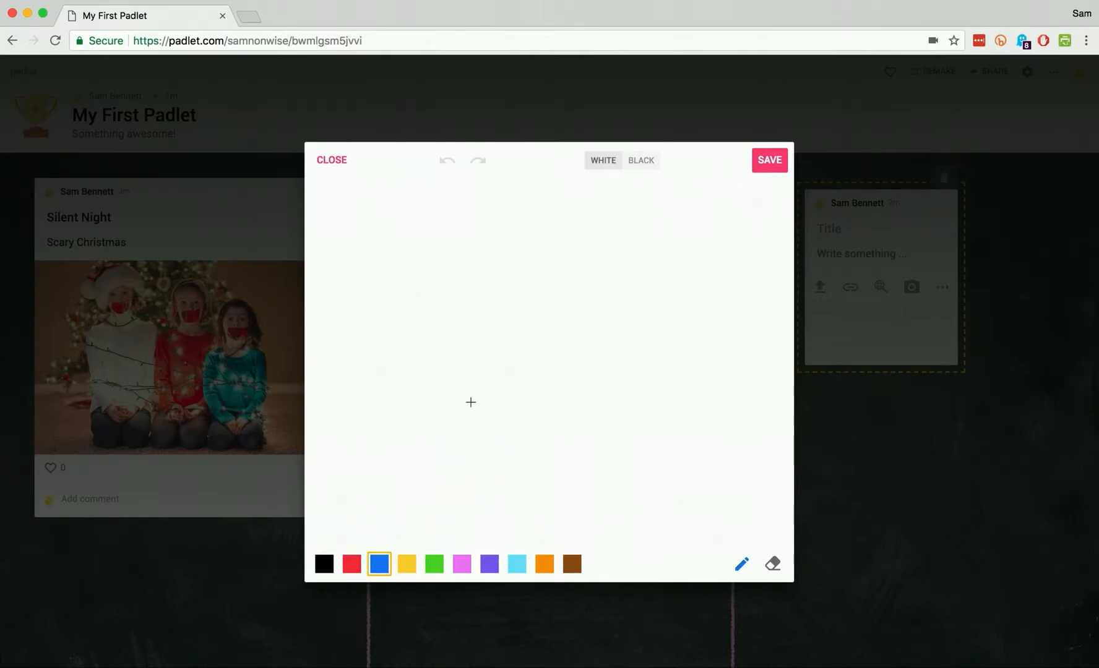
{"action": "left_click_drag", "start_coordinate": [435, 239], "coordinate": [434, 307]}
{"action": "mouse_move", "coordinate": [468, 229]}
{"action": "left_mouse_down"}
{"action": "mouse_move", "coordinate": [460, 297]}
{"action": "mouse_move", "coordinate": [471, 274]}
{"action": "left_mouse_up"}
{"action": "mouse_move", "coordinate": [482, 282]}
{"action": "left_mouse_down"}
{"action": "mouse_move", "coordinate": [499, 282]}
{"action": "mouse_move", "coordinate": [507, 300]}
{"action": "left_mouse_up"}
{"action": "left_click_drag", "start_coordinate": [539, 216], "coordinate": [530, 296]}
{"action": "left_click_drag", "start_coordinate": [558, 218], "coordinate": [552, 297]}
{"action": "left_click_drag", "start_coordinate": [575, 267], "coordinate": [579, 264]}
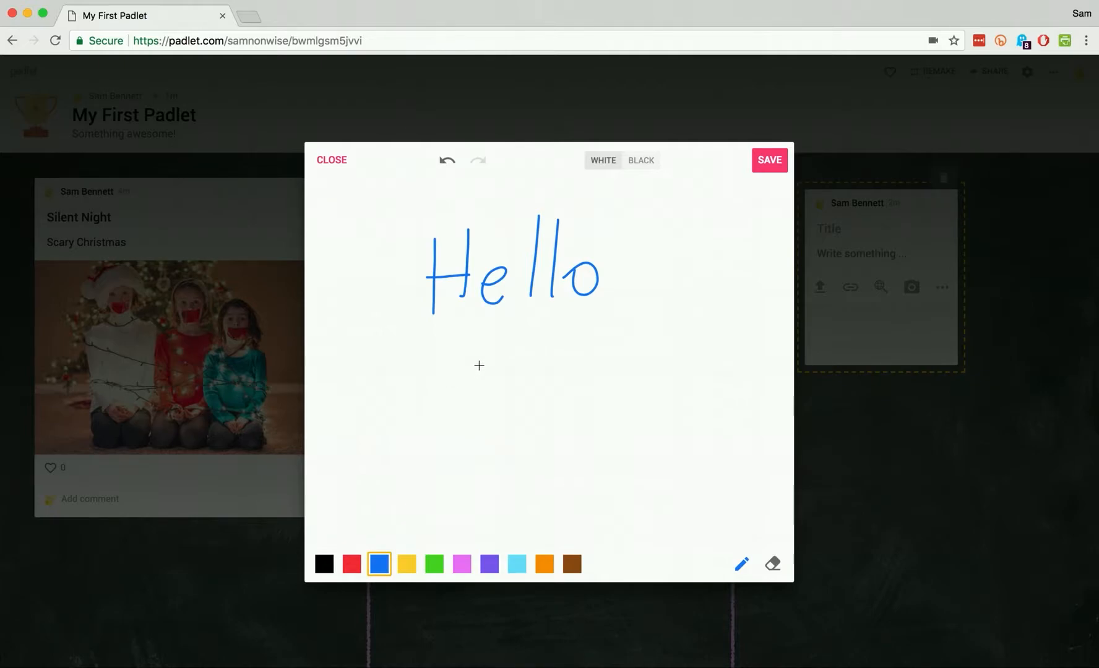
{"action": "mouse_move", "coordinate": [493, 351]}
{"action": "left_mouse_down"}
{"action": "mouse_move", "coordinate": [473, 366]}
{"action": "mouse_move", "coordinate": [504, 355]}
{"action": "mouse_move", "coordinate": [497, 346]}
{"action": "mouse_move", "coordinate": [523, 353]}
{"action": "mouse_move", "coordinate": [495, 377]}
{"action": "mouse_move", "coordinate": [483, 372]}
{"action": "mouse_move", "coordinate": [509, 367]}
{"action": "mouse_move", "coordinate": [502, 387]}
{"action": "left_mouse_up"}
{"action": "mouse_move", "coordinate": [485, 393]}
{"action": "left_mouse_down"}
{"action": "mouse_move", "coordinate": [527, 396]}
{"action": "mouse_move", "coordinate": [517, 418]}
{"action": "mouse_move", "coordinate": [525, 402]}
{"action": "left_mouse_up"}
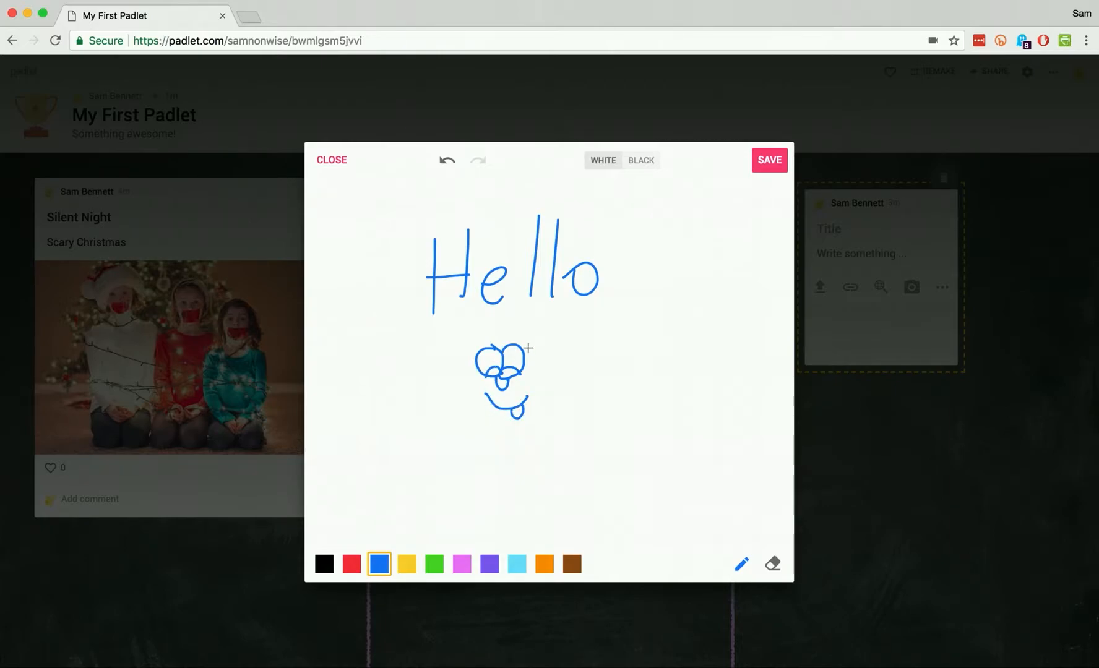
Undo and erase a stray mark, keep the white background, and save the drawing
{"action": "left_click", "coordinate": [772, 563]}
{"action": "left_click", "coordinate": [448, 161]}
{"action": "left_click_drag", "start_coordinate": [533, 383], "coordinate": [524, 383]}
{"action": "left_click", "coordinate": [639, 165]}
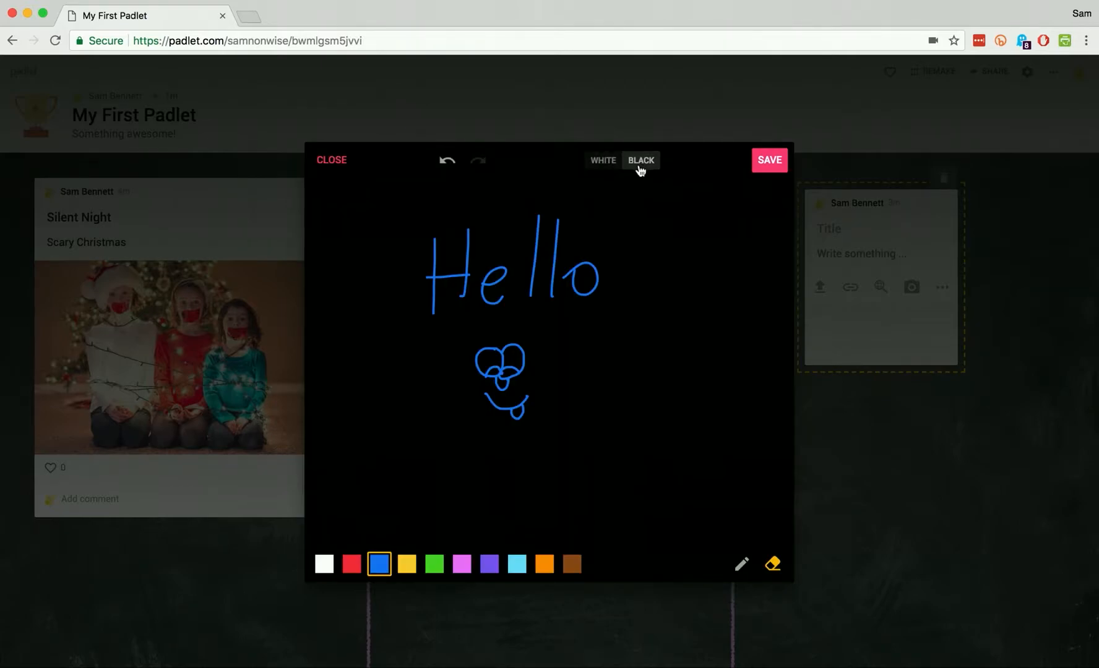
{"action": "left_click", "coordinate": [606, 164]}
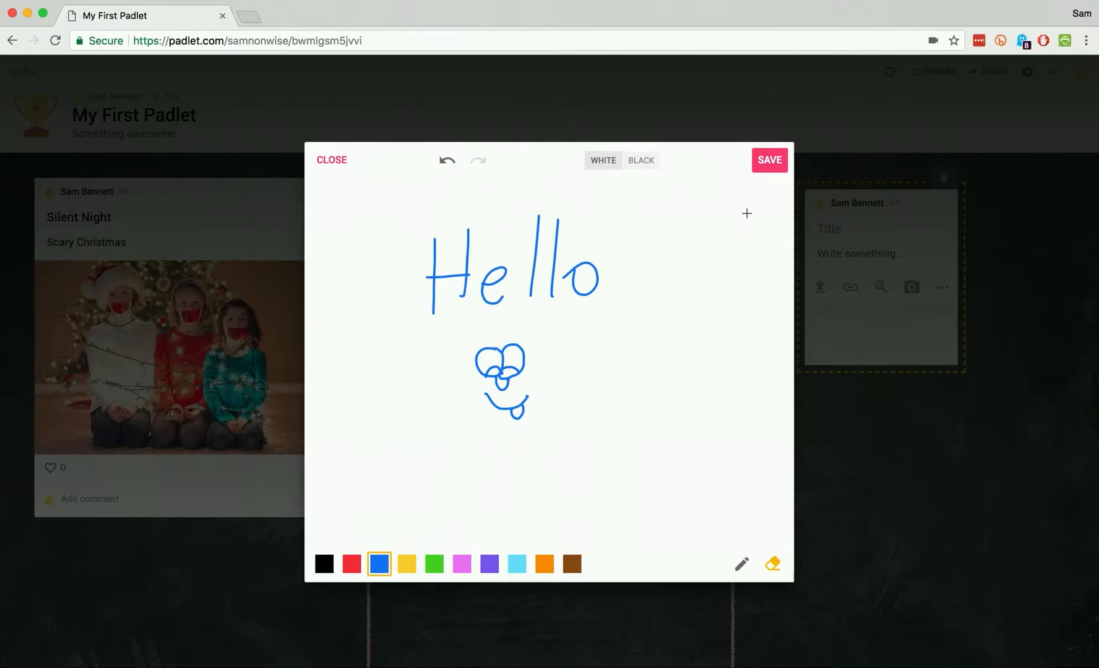
{"action": "left_click", "coordinate": [770, 162]}
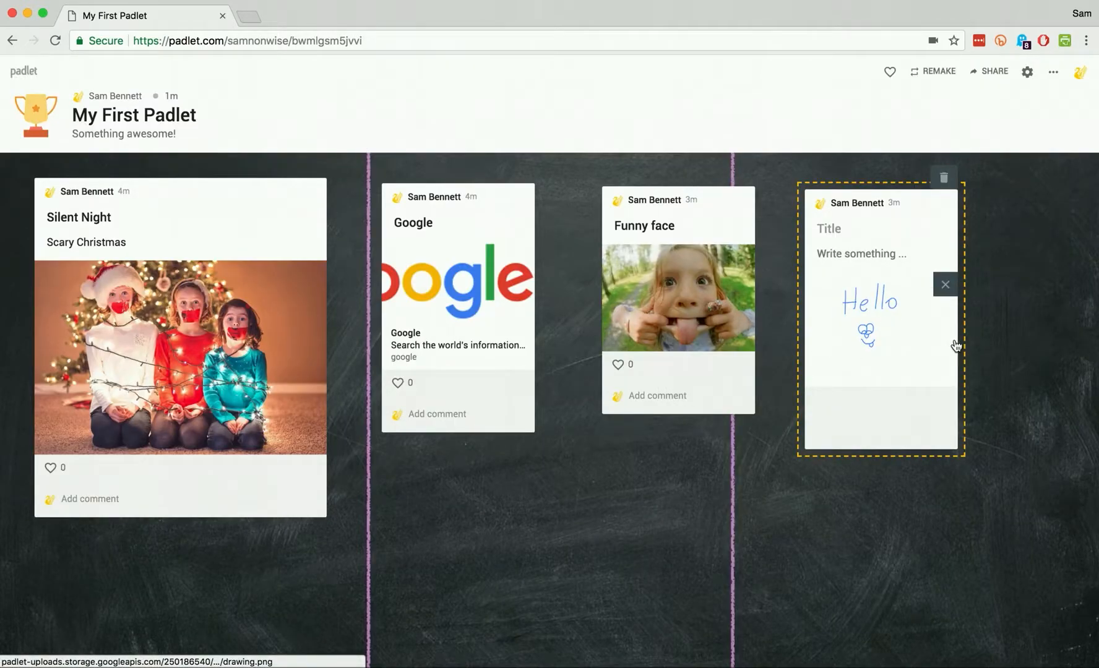
Widen the Hello drawing post, nudge it left, and start a new post showing attachment types
{"action": "left_click_drag", "start_coordinate": [958, 344], "coordinate": [1083, 364]}
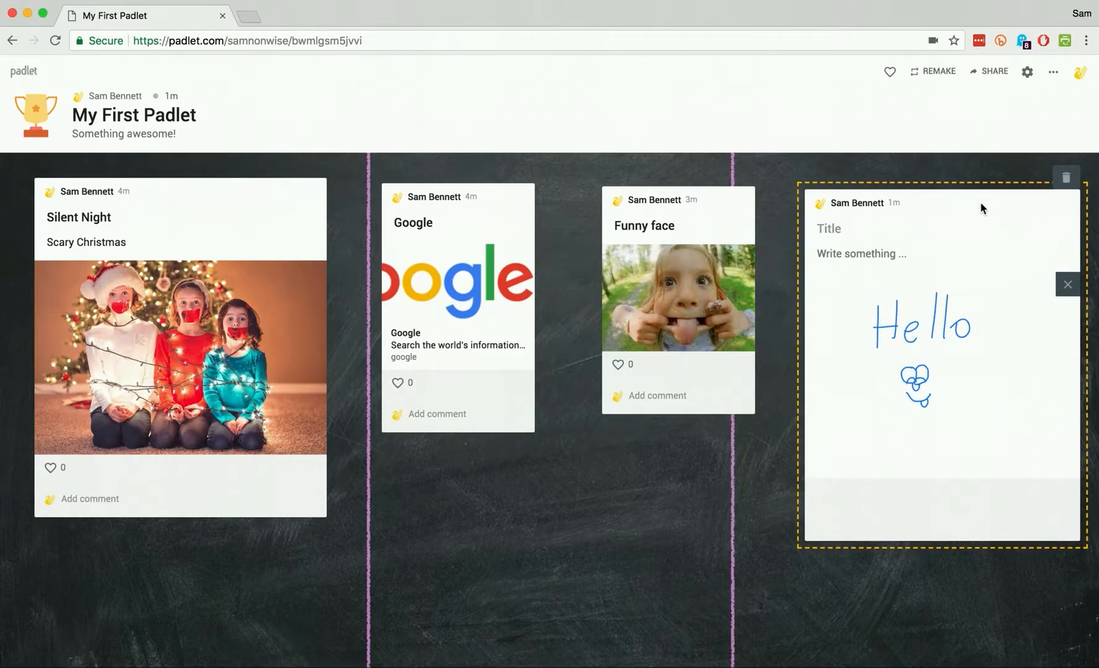
{"action": "left_click_drag", "start_coordinate": [977, 201], "coordinate": [963, 201]}
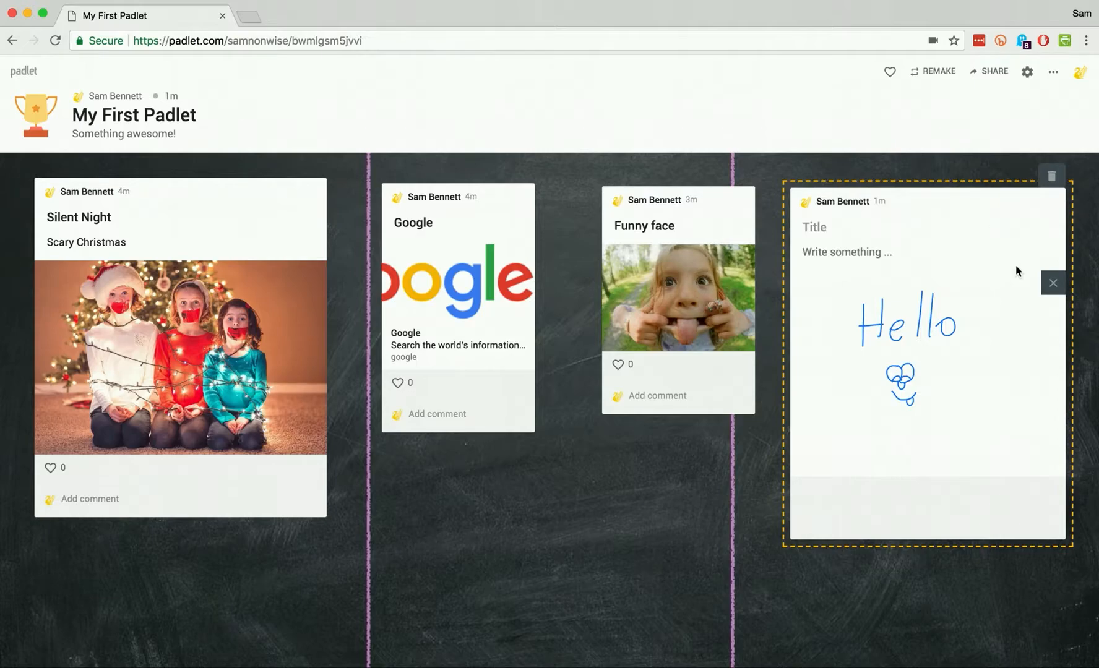
{"action": "double_click", "coordinate": [568, 513]}
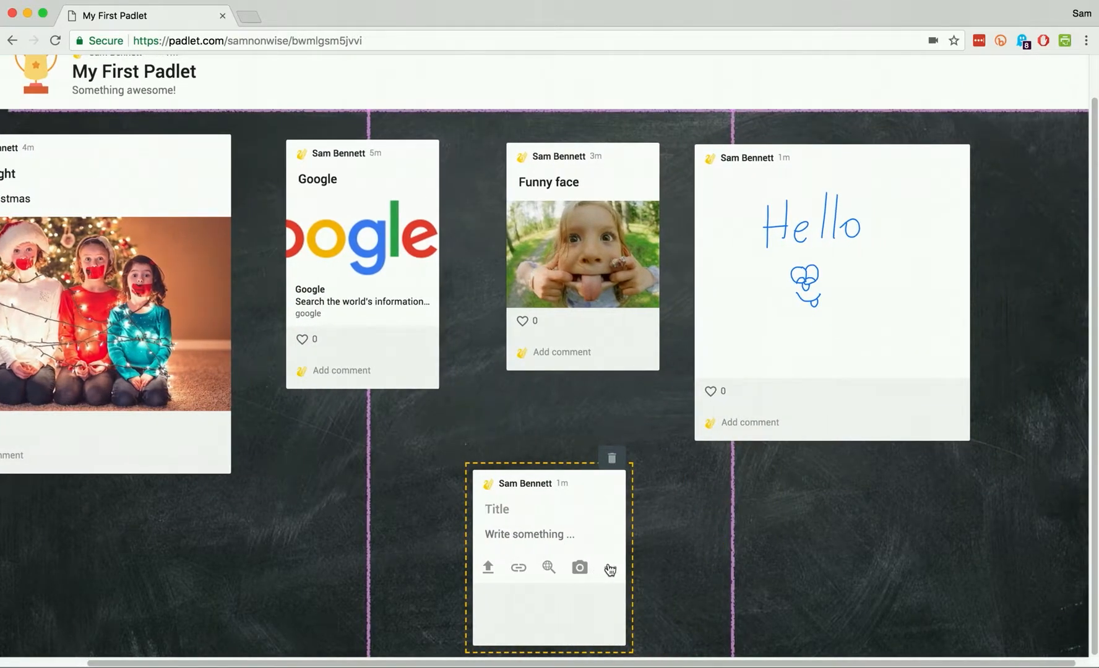
{"action": "left_click", "coordinate": [609, 569]}
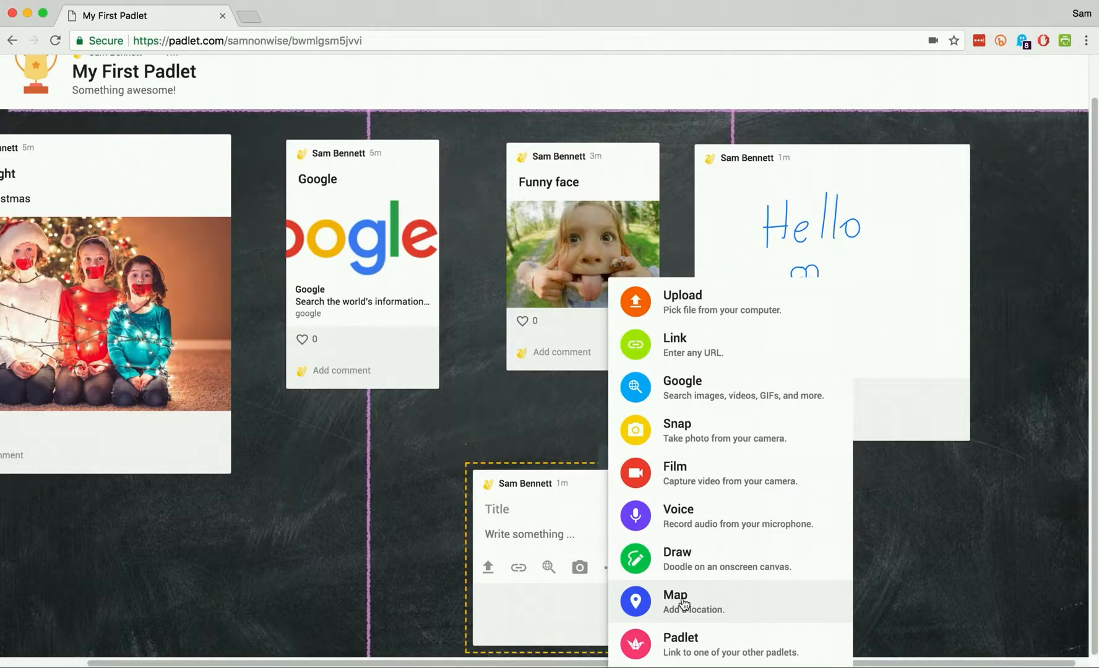
Attach the board 'My Second Padlet' from the MADE padlets list to the post
{"action": "left_click", "coordinate": [695, 644]}
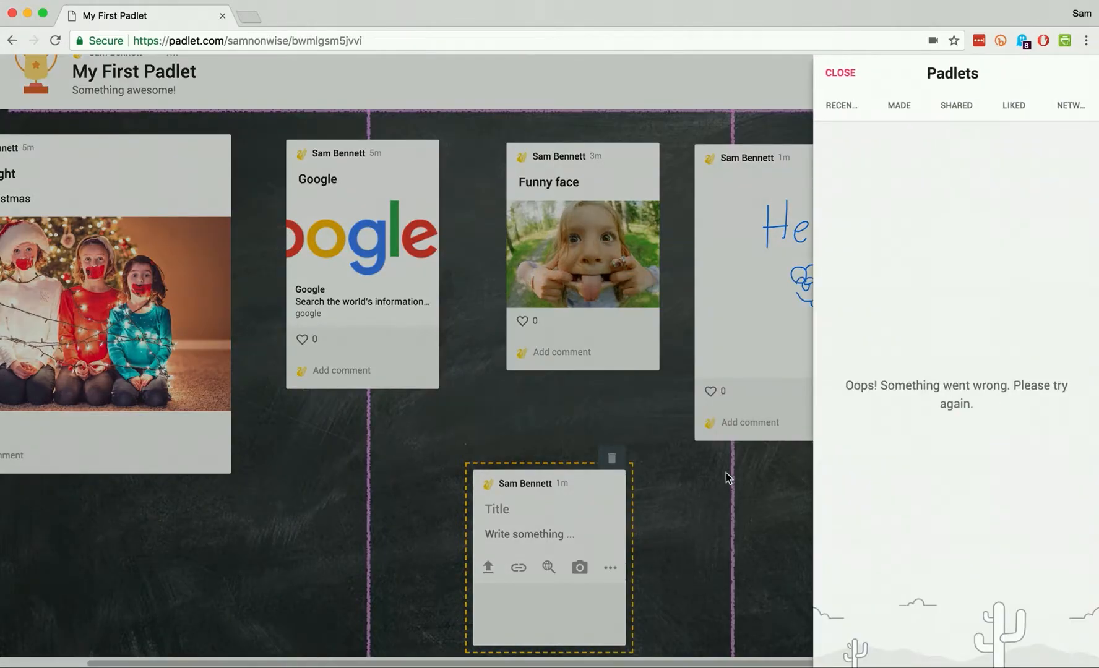
{"action": "left_click", "coordinate": [901, 108]}
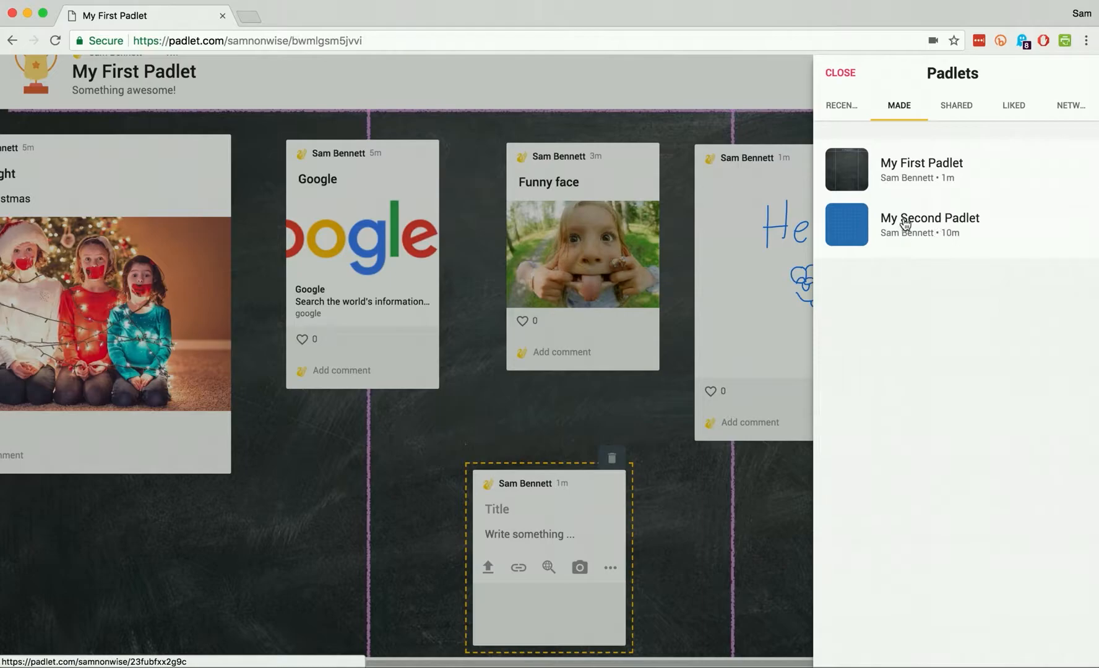
{"action": "left_click", "coordinate": [926, 226]}
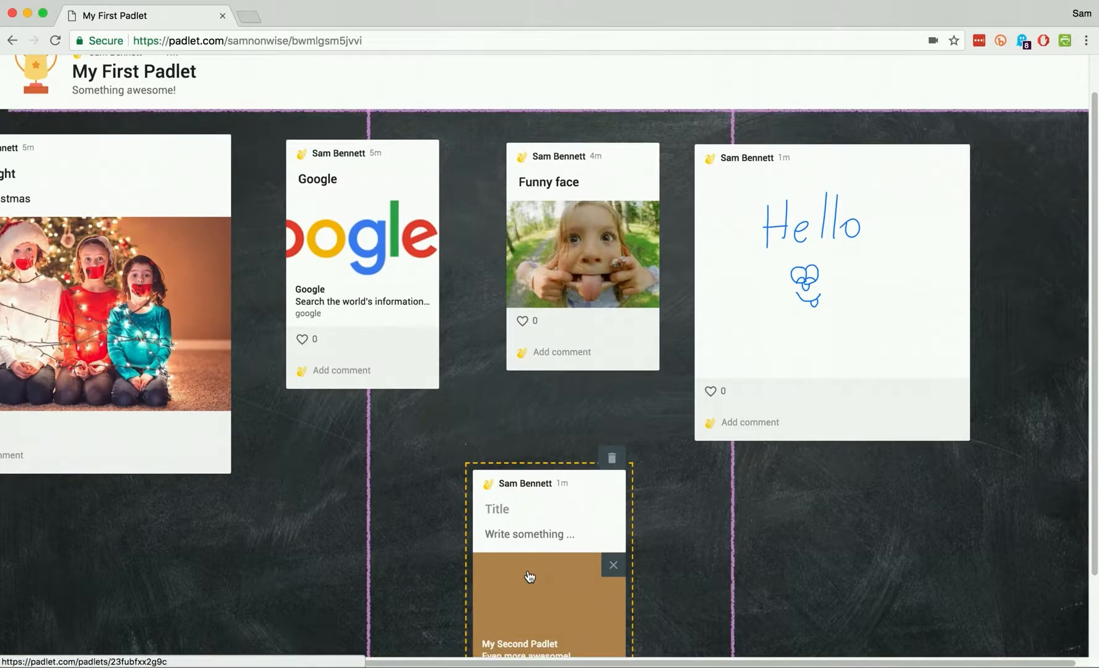
Open the linked My Second Padlet in a new tab, then return to My First Padlet
{"action": "scroll", "coordinate": [526, 544], "scroll_direction": "down", "scroll_amount": 2}
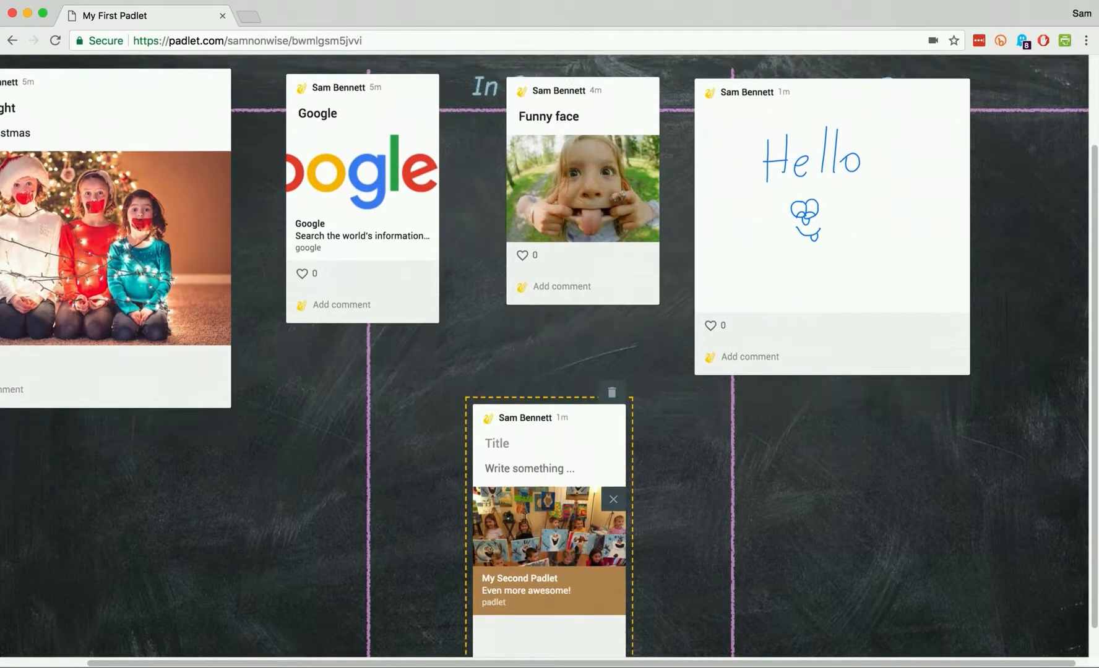
{"action": "left_click", "coordinate": [549, 540]}
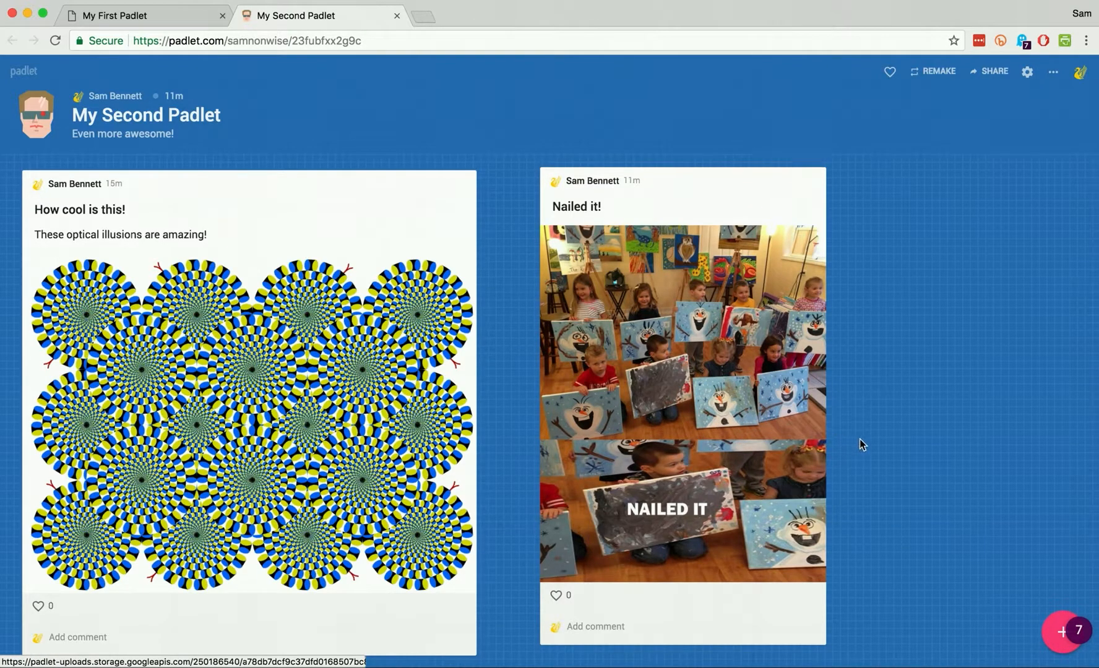
{"action": "left_click", "coordinate": [124, 18]}
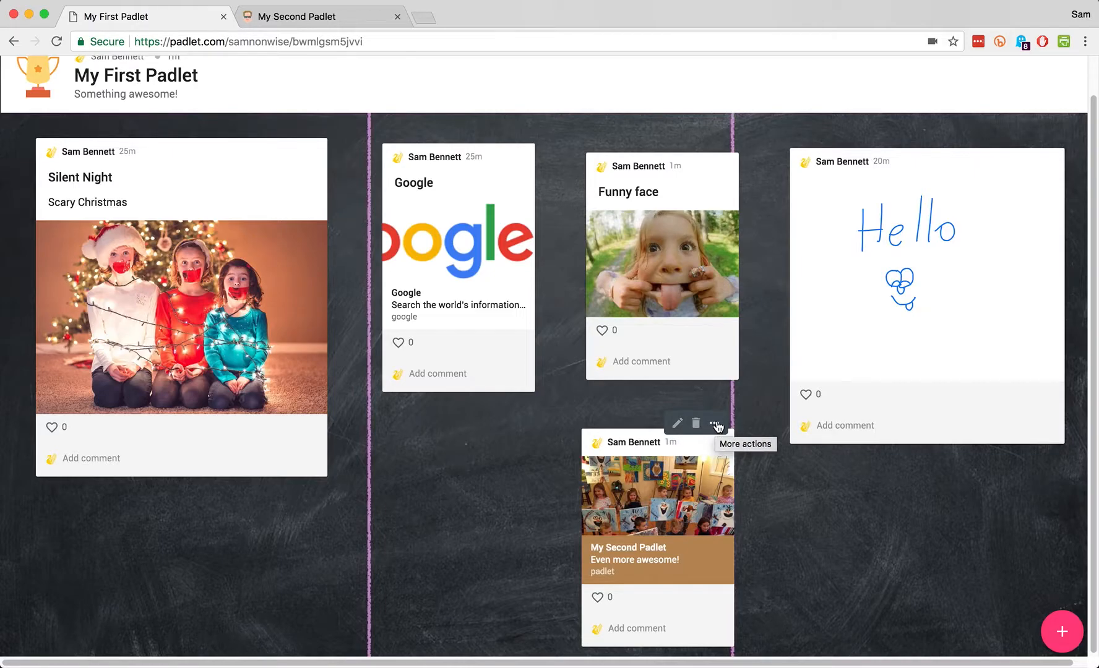
Link the My Second Padlet post to Funny face with a 'How cool is this' arrow, then move it left
{"action": "left_click", "coordinate": [716, 424]}
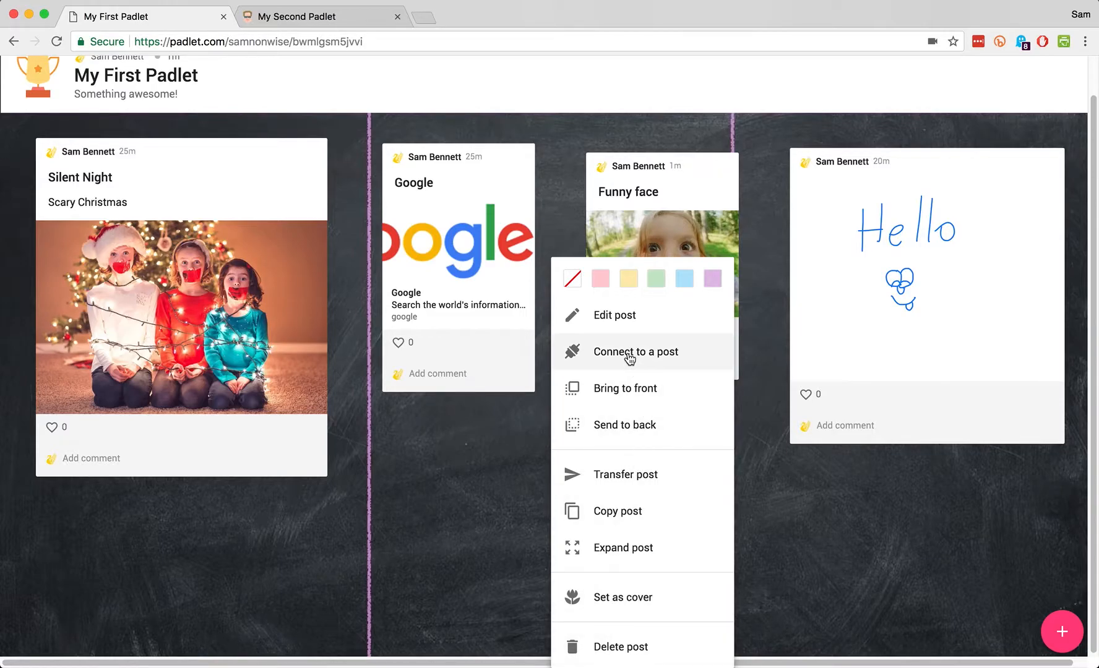
{"action": "left_click", "coordinate": [630, 353]}
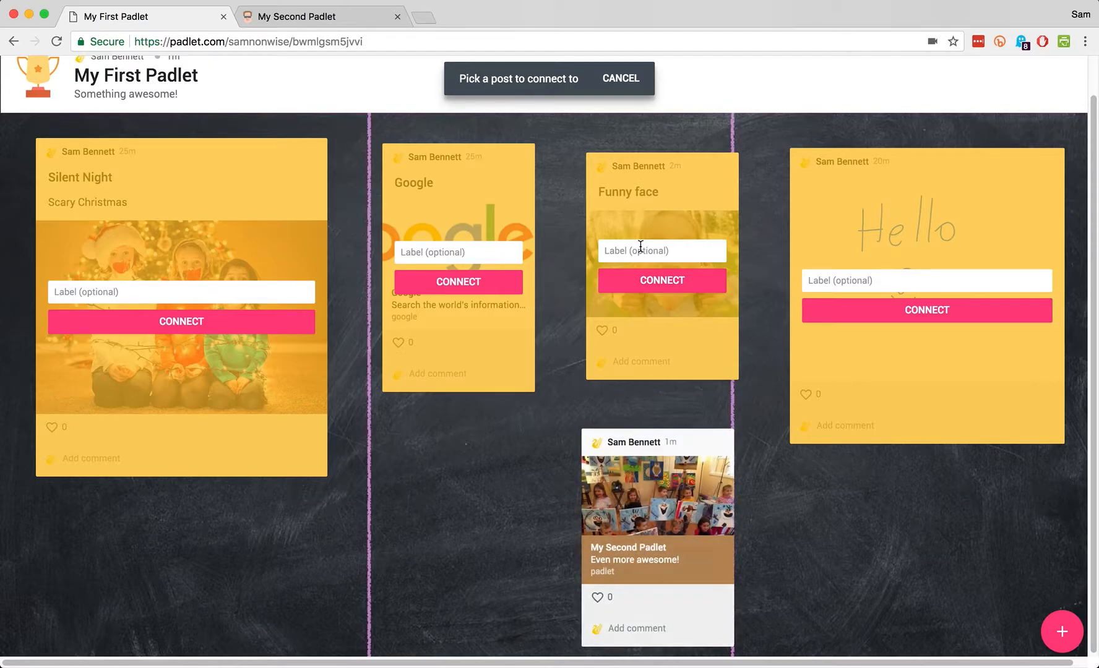
{"action": "type", "text": "How cool is this"}
{"action": "left_click", "coordinate": [660, 280]}
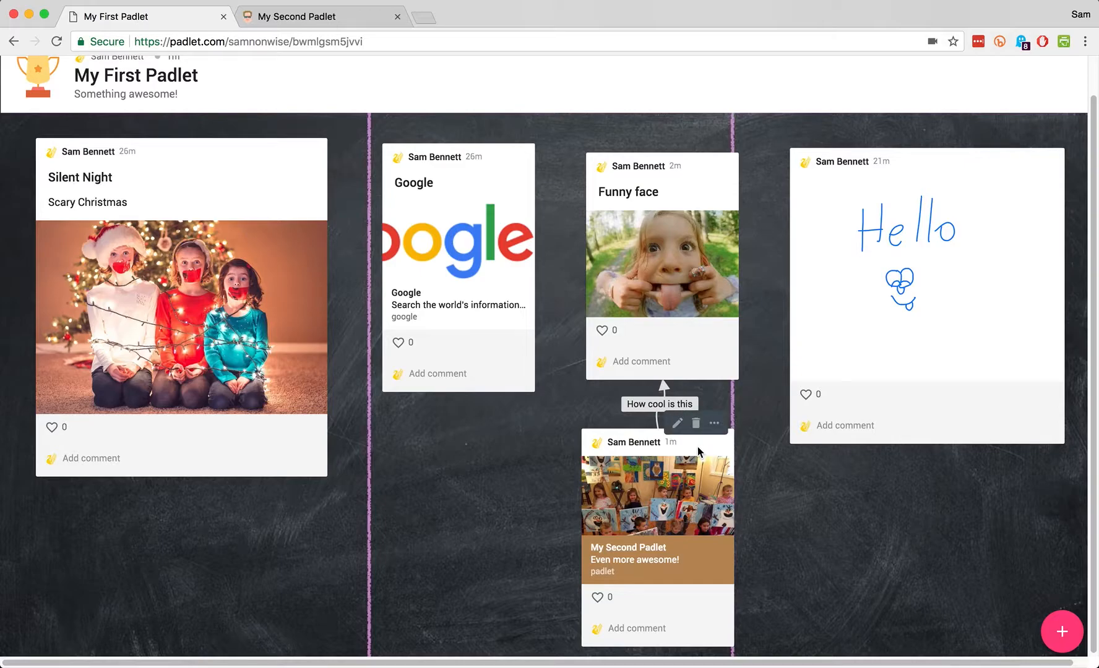
{"action": "left_click_drag", "start_coordinate": [686, 451], "coordinate": [520, 463]}
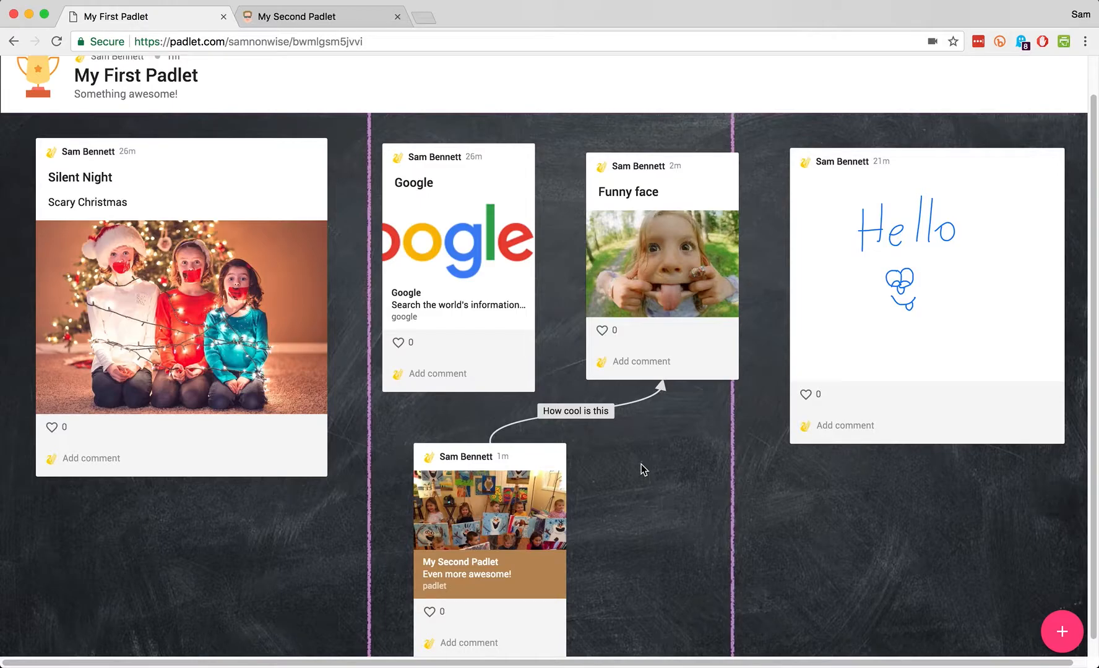
{"action": "scroll", "coordinate": [643, 469], "scroll_direction": "up", "scroll_amount": 1}
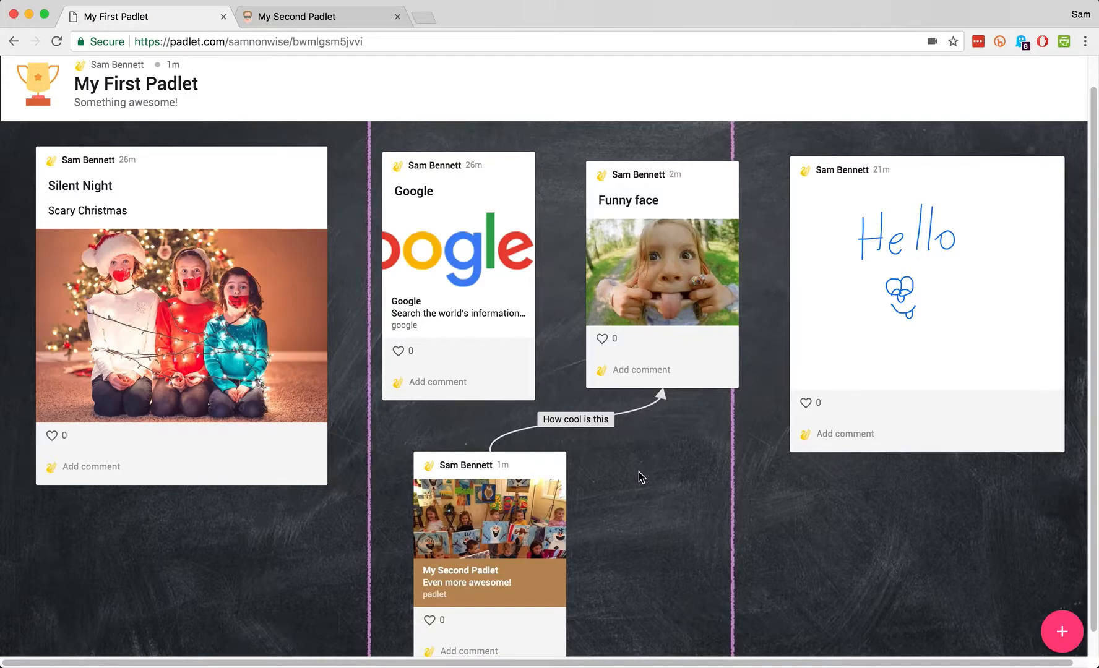
{"action": "scroll", "coordinate": [639, 472], "scroll_direction": "up", "scroll_amount": 1}
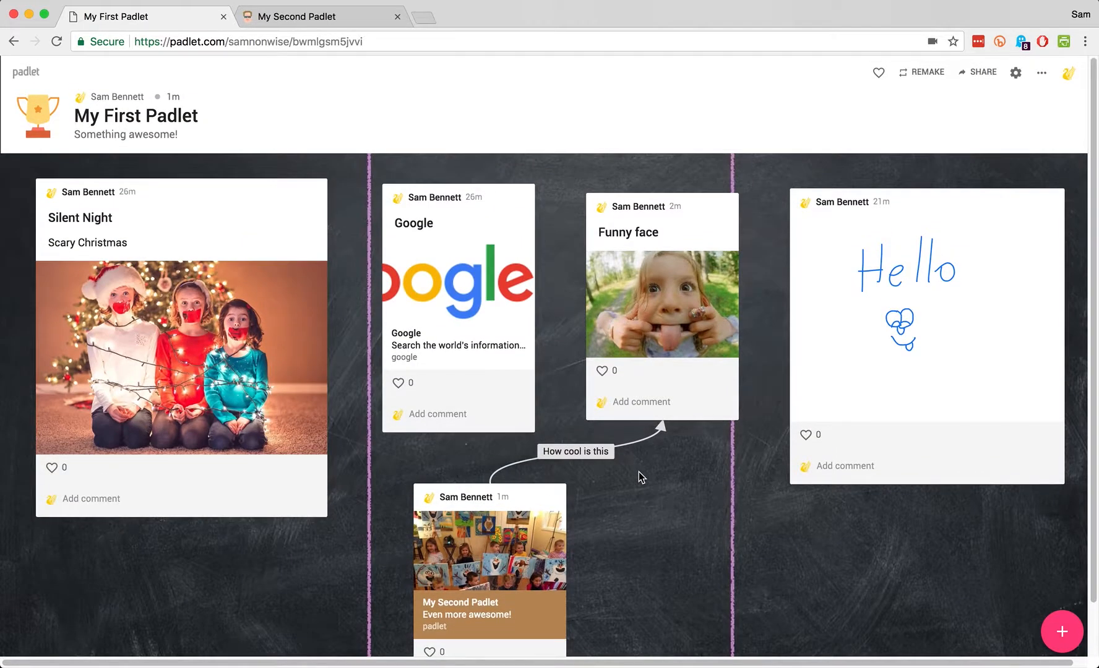
{"action": "scroll", "coordinate": [639, 471], "scroll_direction": "down", "scroll_amount": 1}
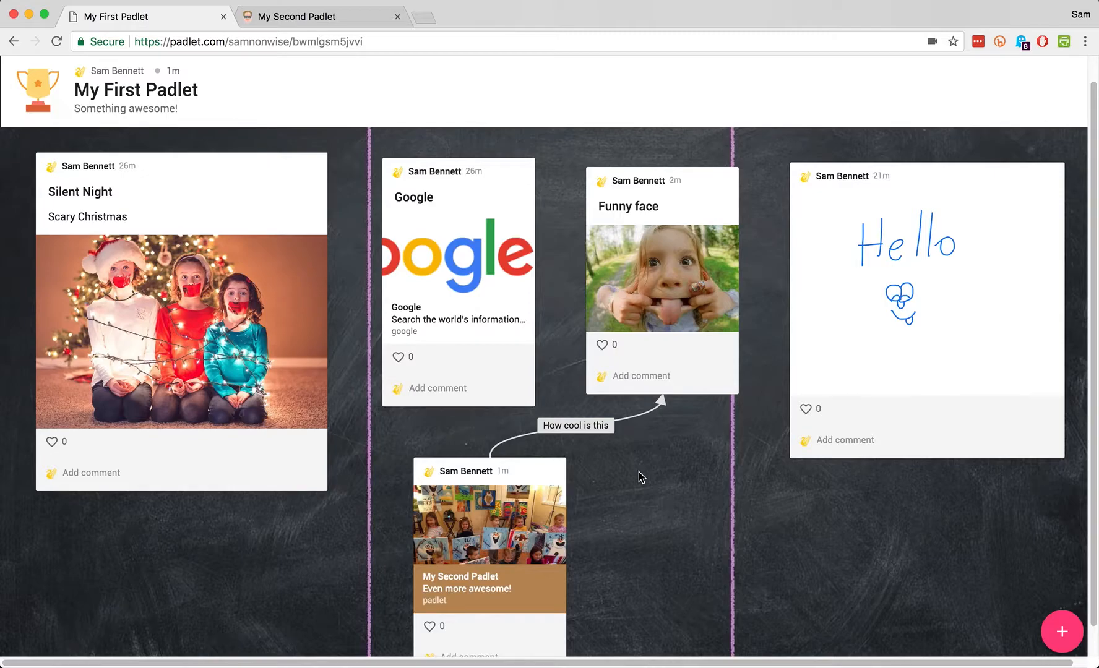